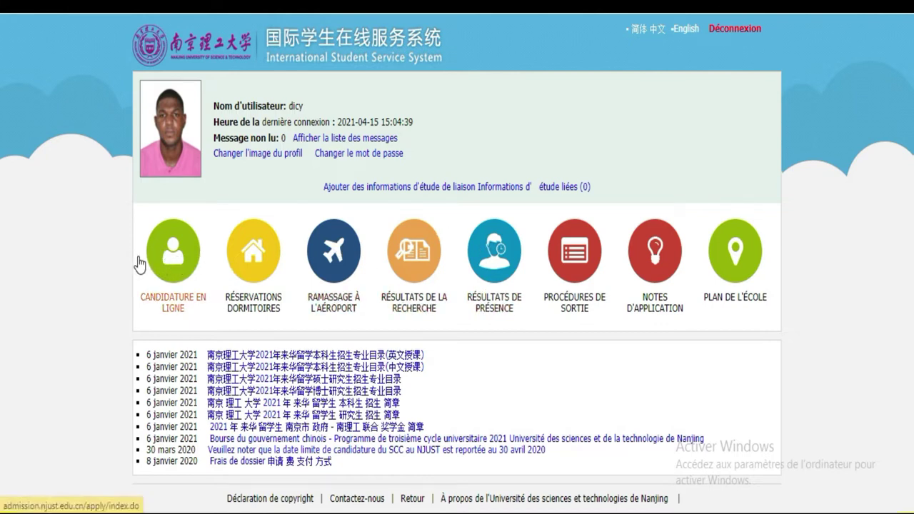
Step: Open the Candidature en ligne site and go to its new application page
left_click(178, 253)
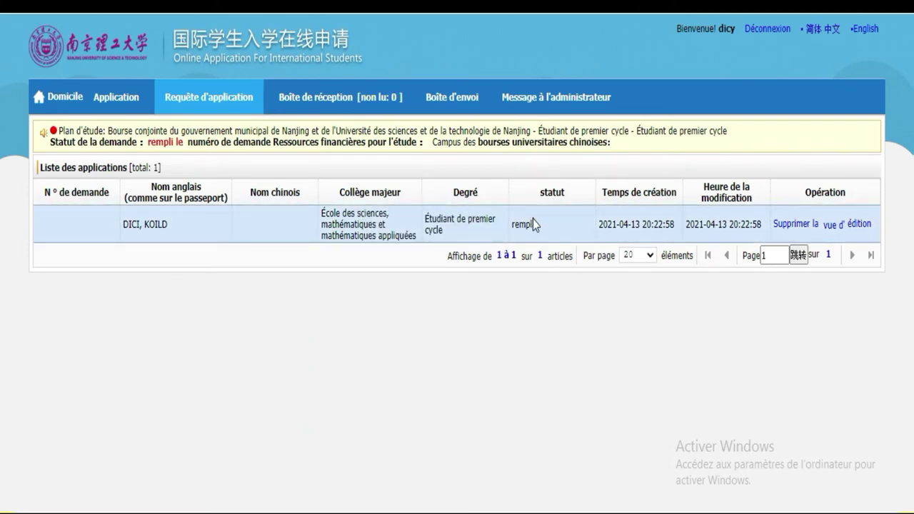
left_click(236, 224)
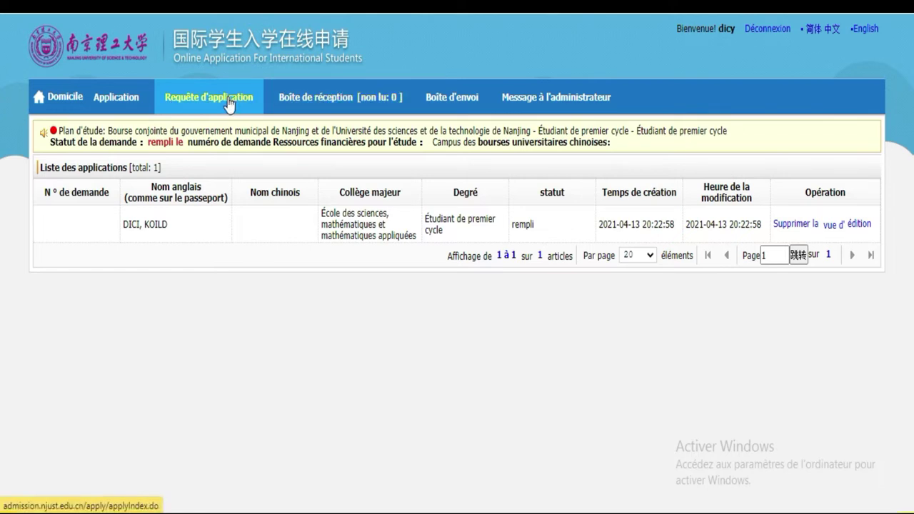
left_click(129, 93)
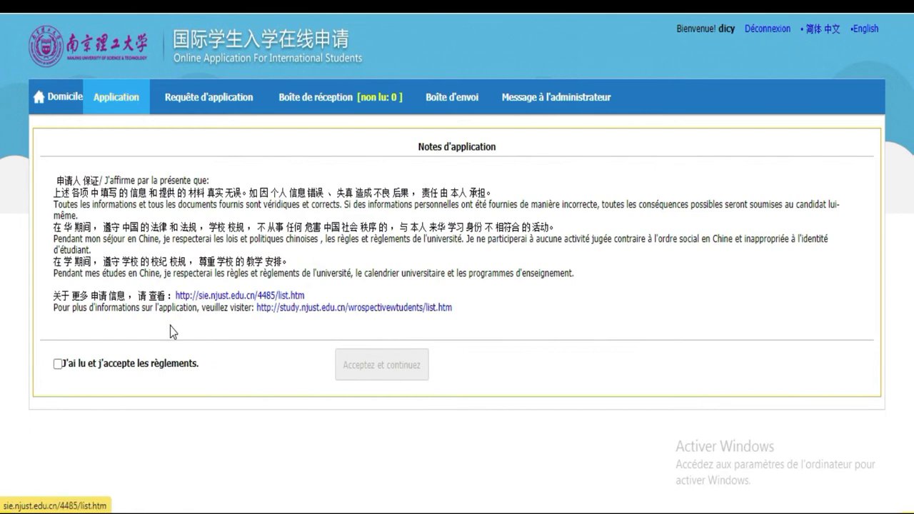
Step: Accept the application rules, then choose Bourse conjointe and Étudiant de premier cycle
left_click(58, 364)
left_click(364, 367)
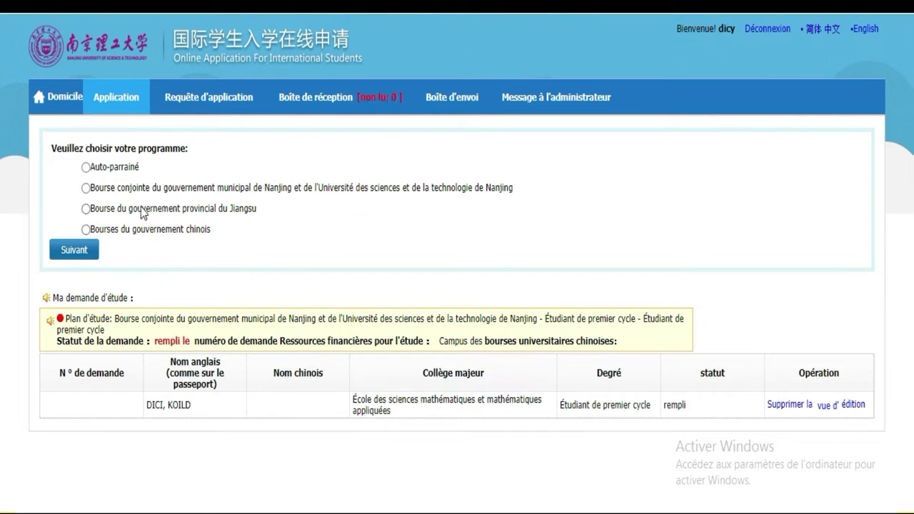
left_click(86, 188)
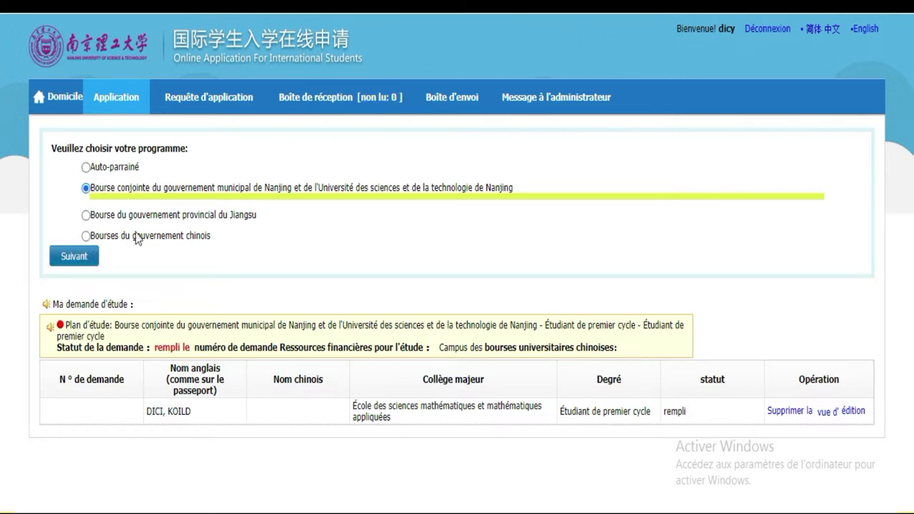
left_click(68, 258)
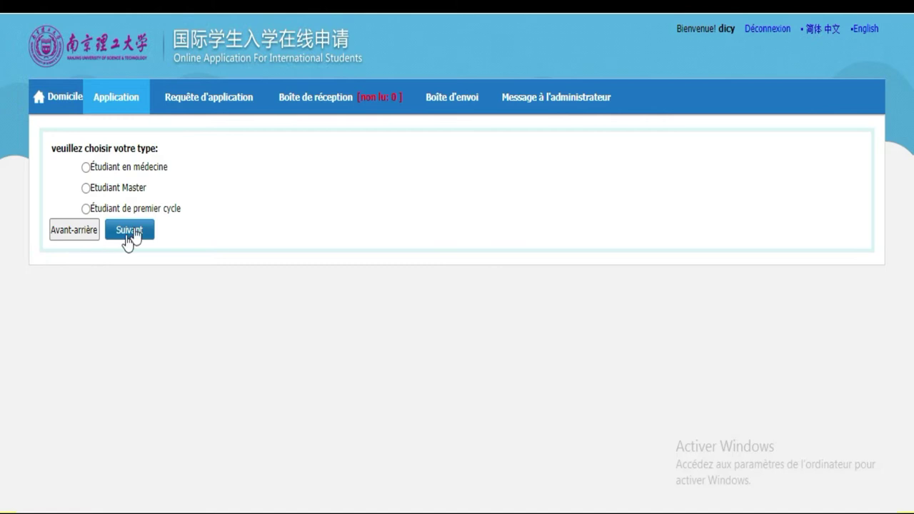
left_click(85, 209)
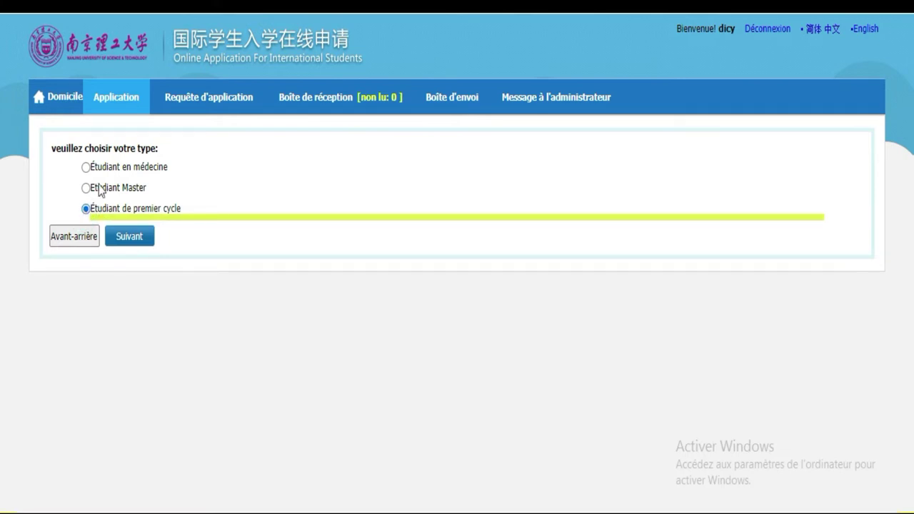
left_click(136, 245)
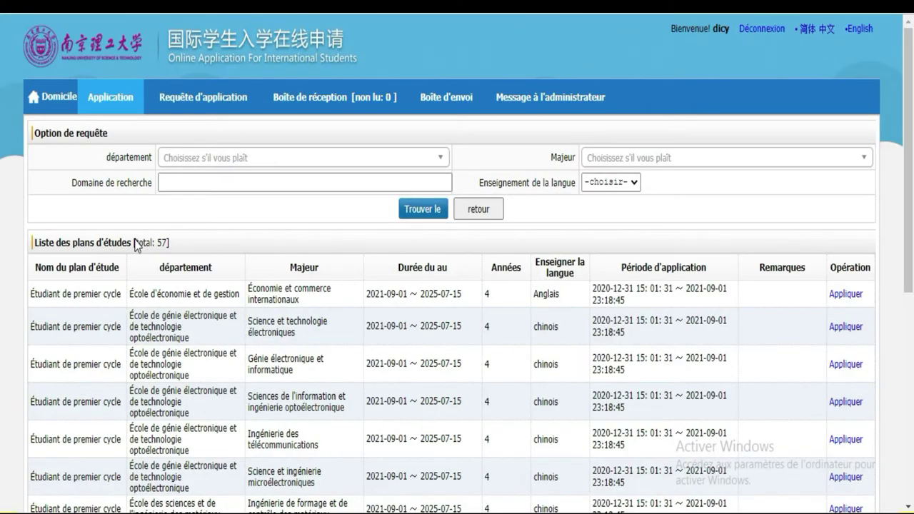
Step: On page two, try Mathématiques and Génie logiciel, dismissing both already-applied warnings
scroll(2, 163, "down", 5)
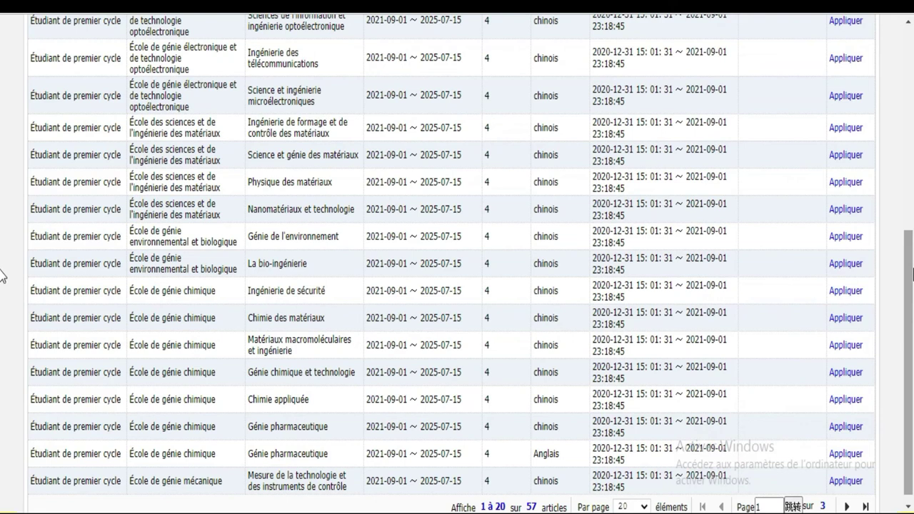
scroll(3, 314, "down", 1)
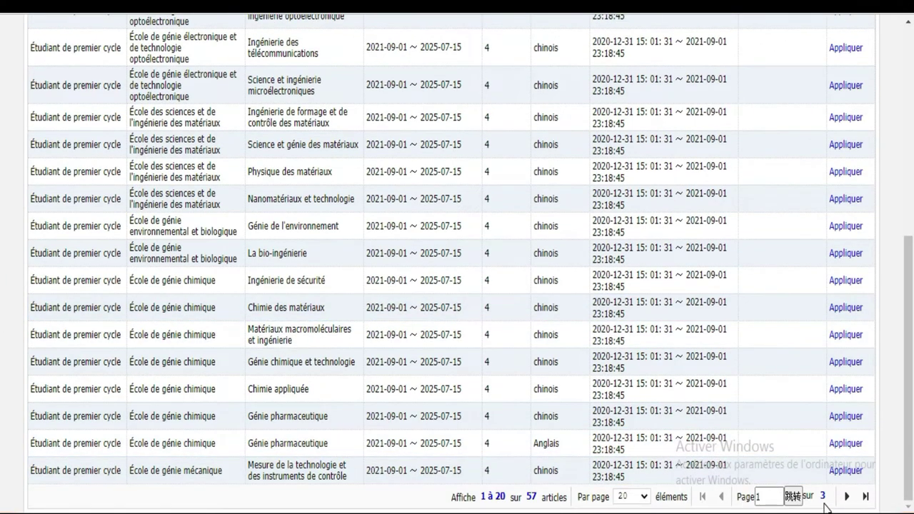
left_click(848, 498)
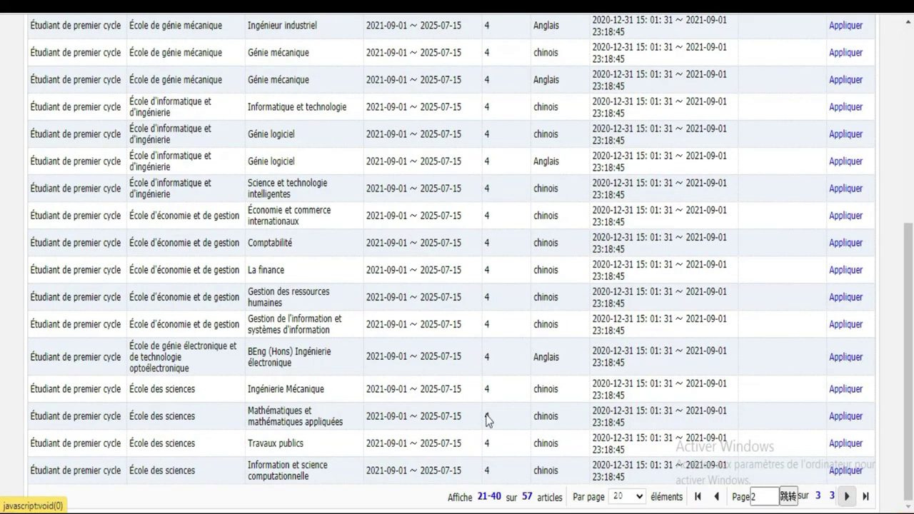
left_click(846, 417)
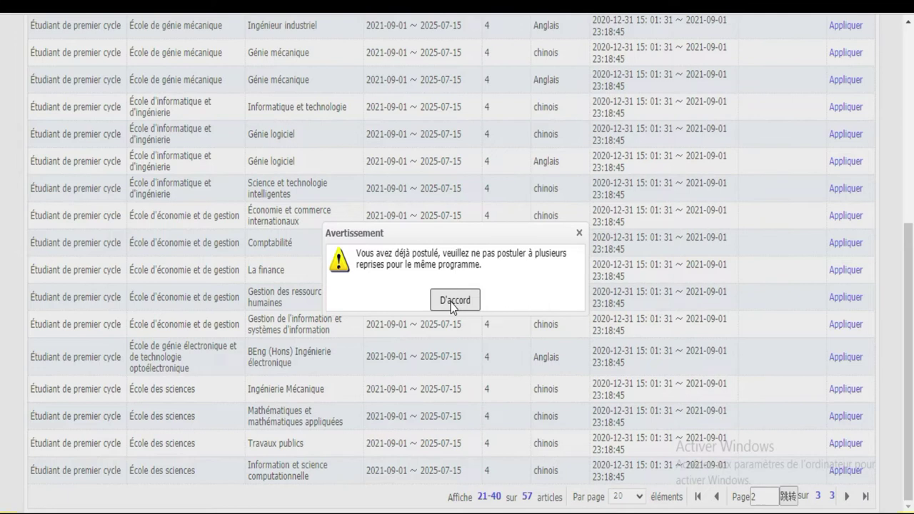
left_click(450, 302)
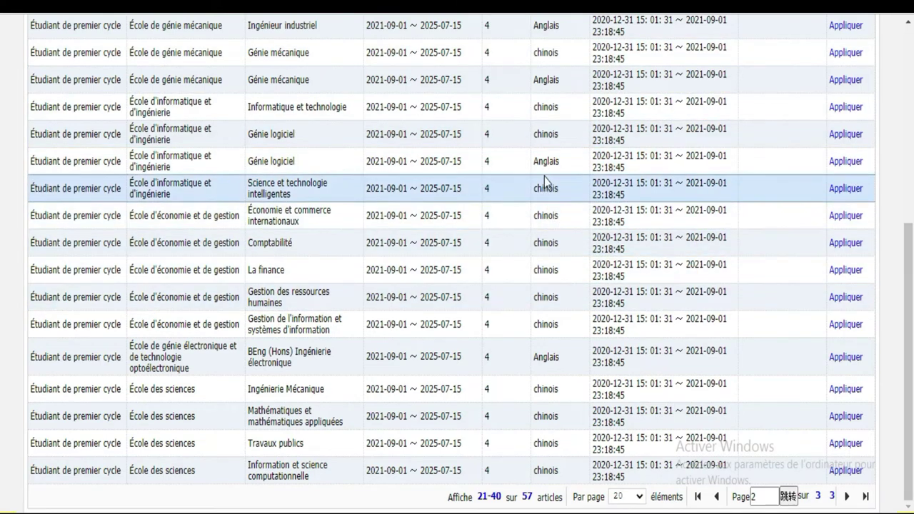
left_click(852, 170)
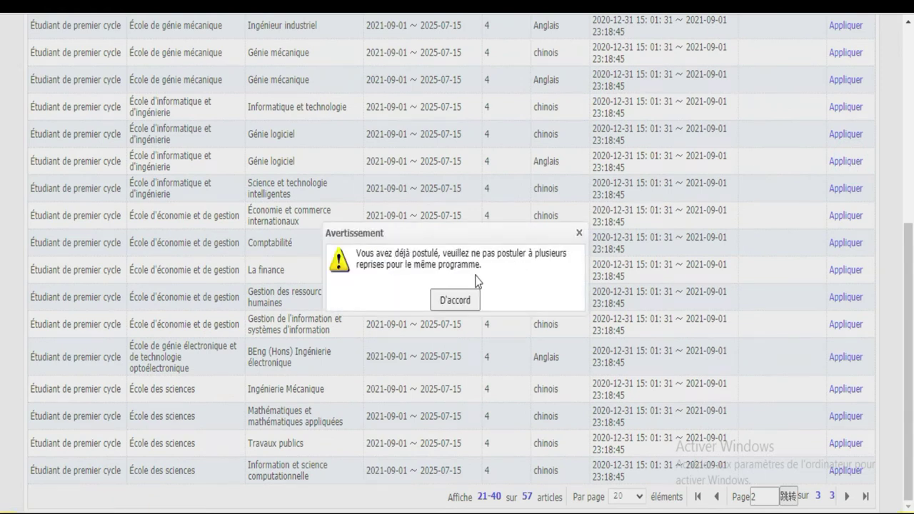
left_click(454, 300)
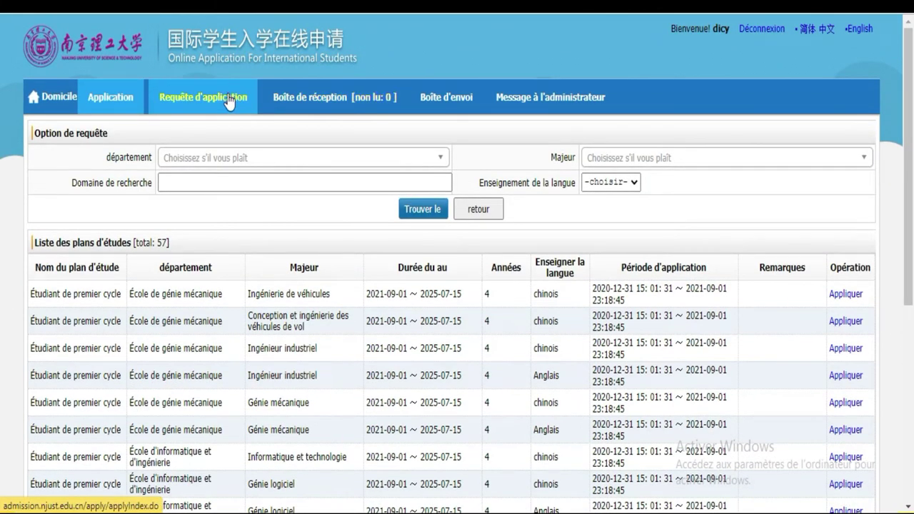
Step: Accept the application rules again and open the existing mathematics application with édition
left_click(118, 100)
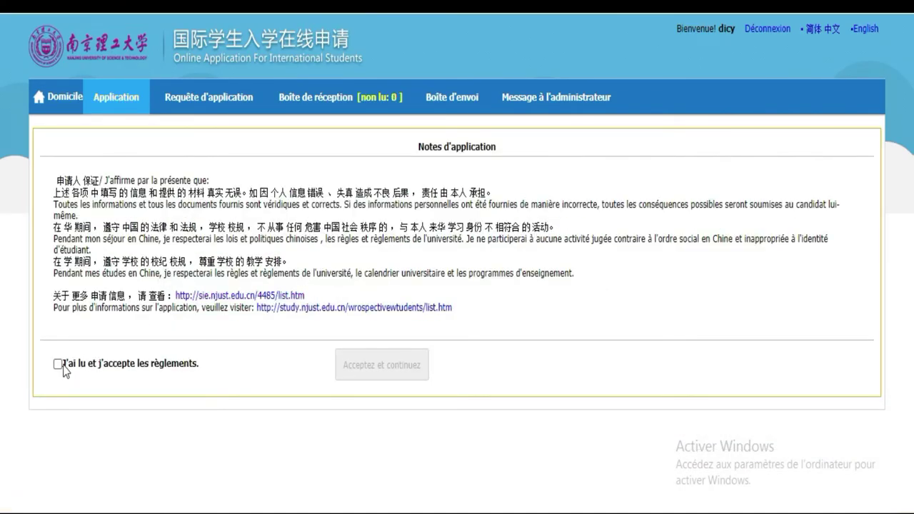
left_click(57, 365)
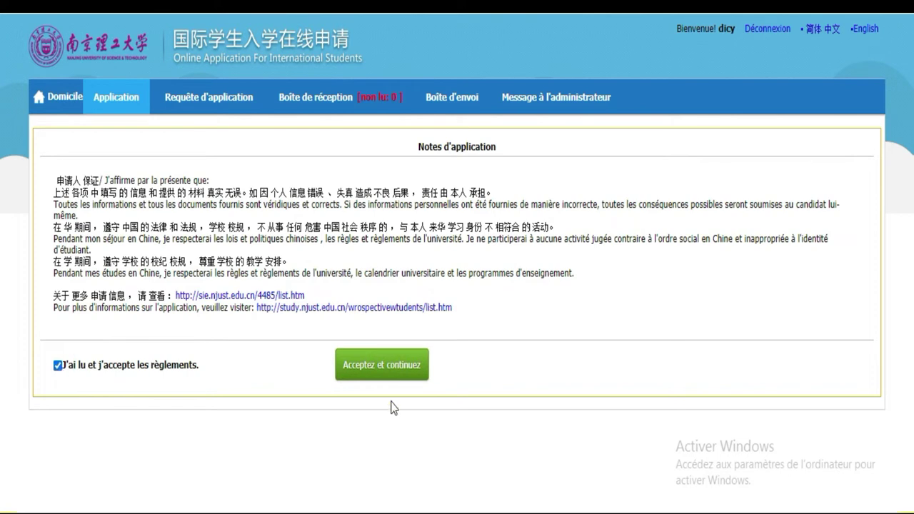
left_click(391, 371)
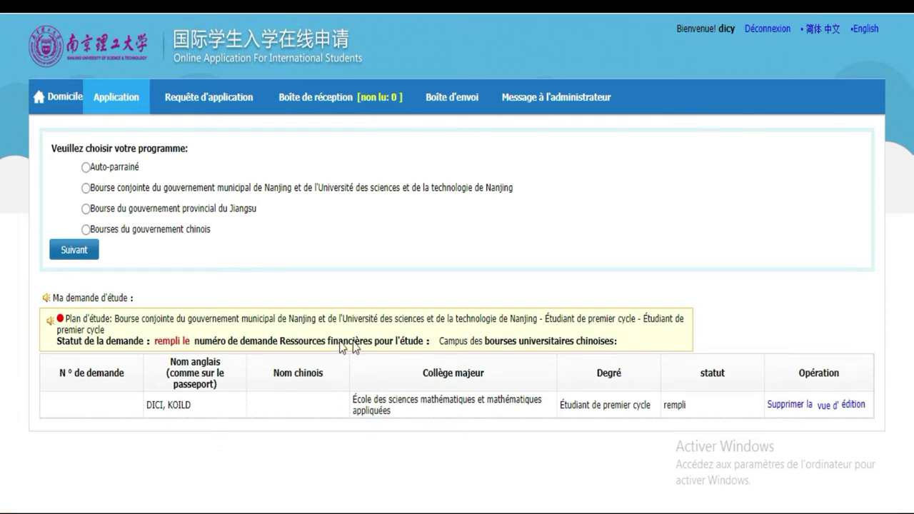
left_click(853, 405)
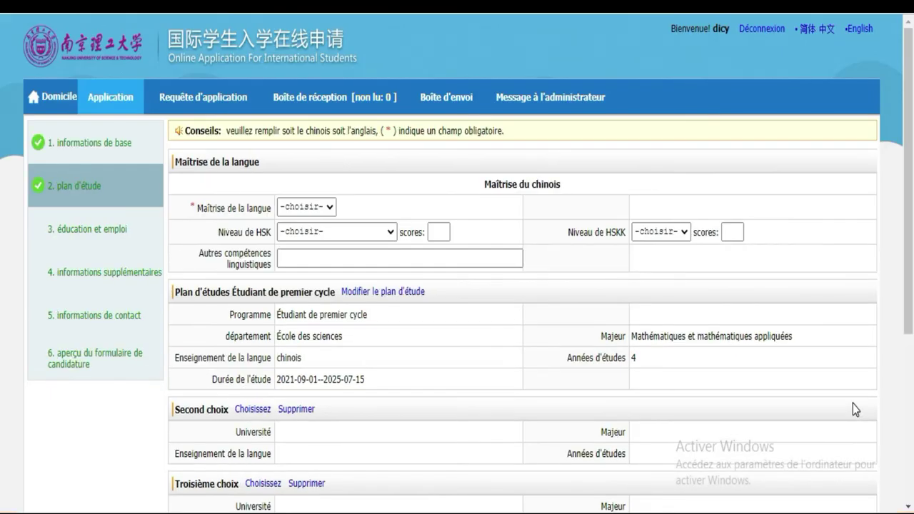
Step: Scroll down to the Recommender section and bring up the Google Translate page options
scroll(909, 193, "down", 1)
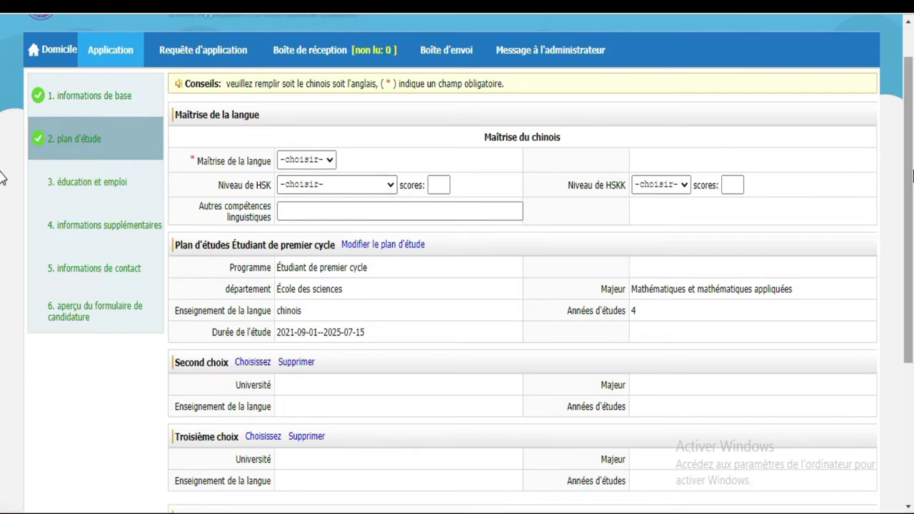
scroll(2, 177, "down", 3)
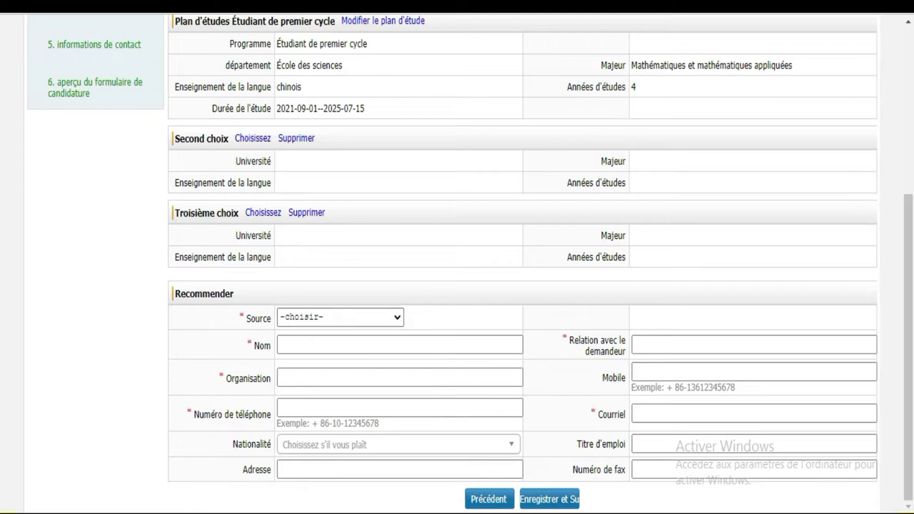
left_click(689, 7)
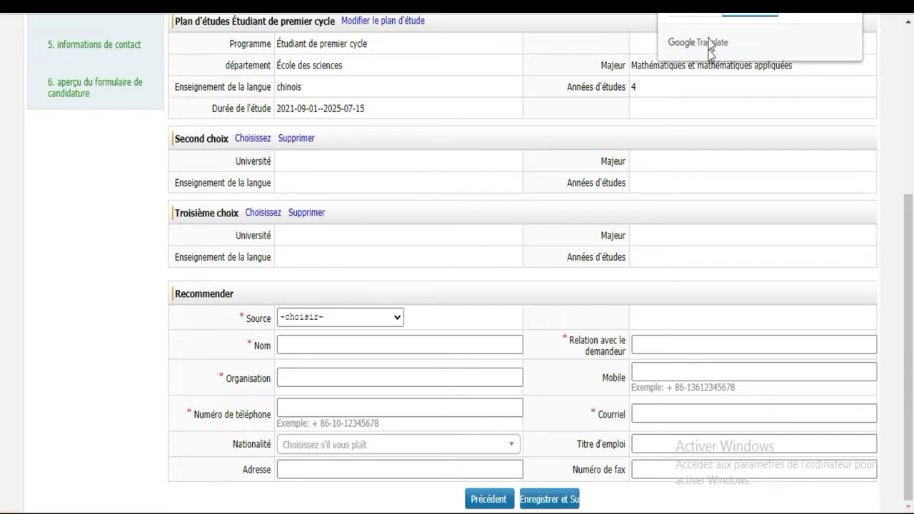
left_click(687, 14)
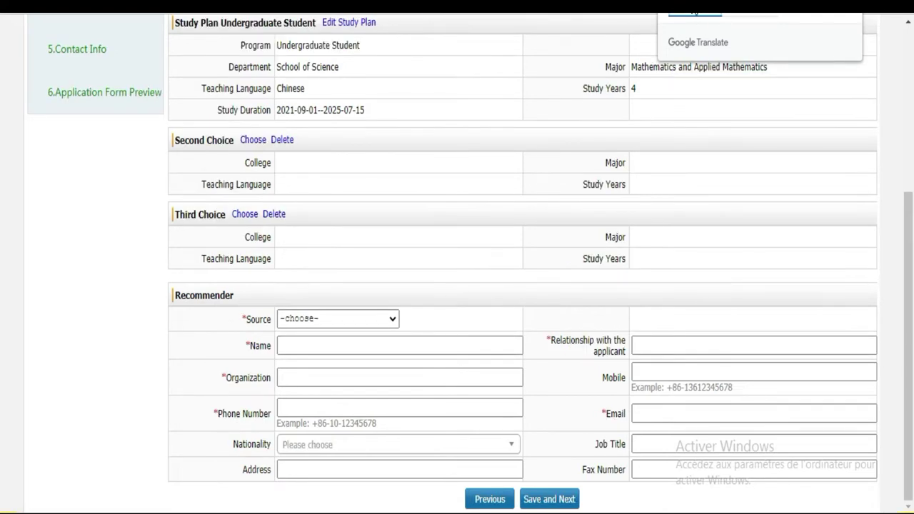
left_click(746, 14)
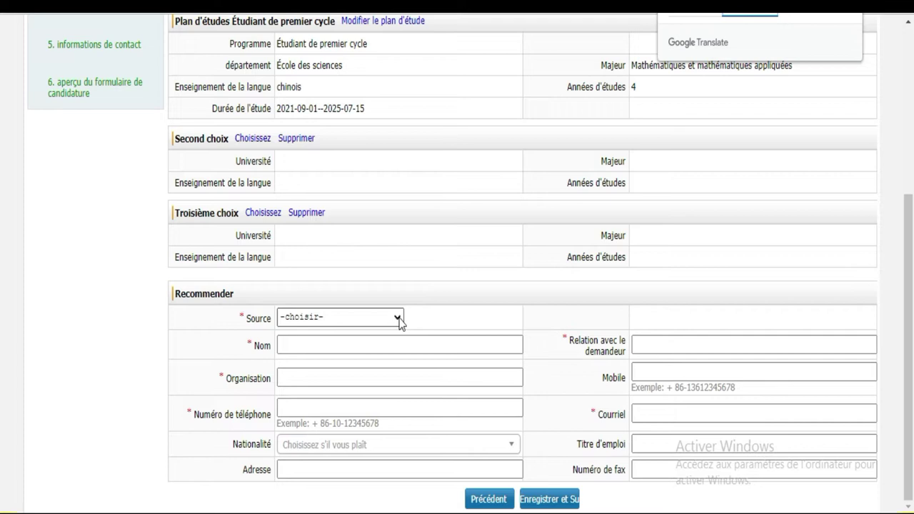
left_click(399, 320)
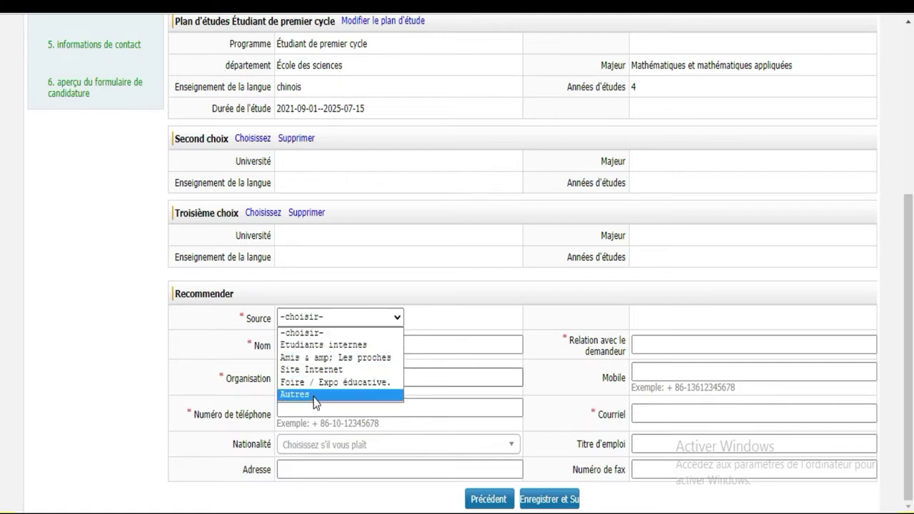
Step: Set the recommender source to friends and relatives and enter the recommender's name
left_click(322, 357)
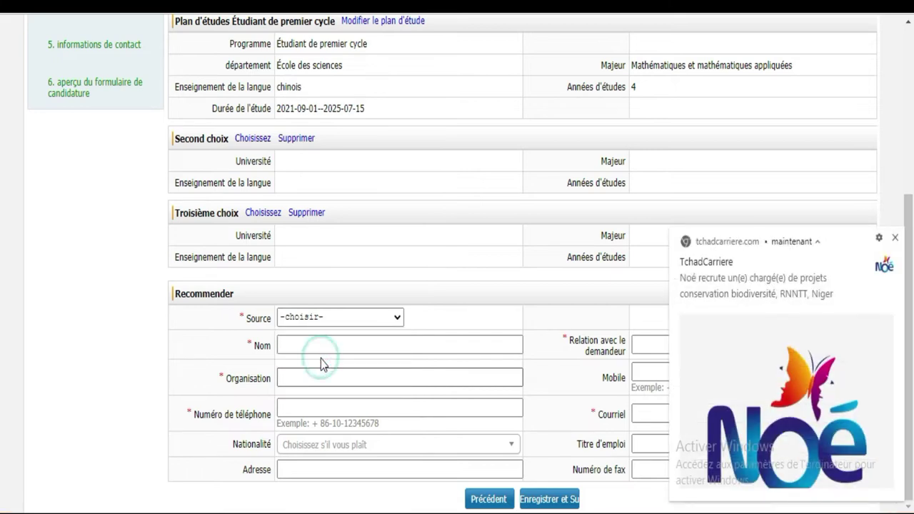
left_click(896, 238)
left_click(437, 346)
left_click(437, 347)
left_click(437, 346)
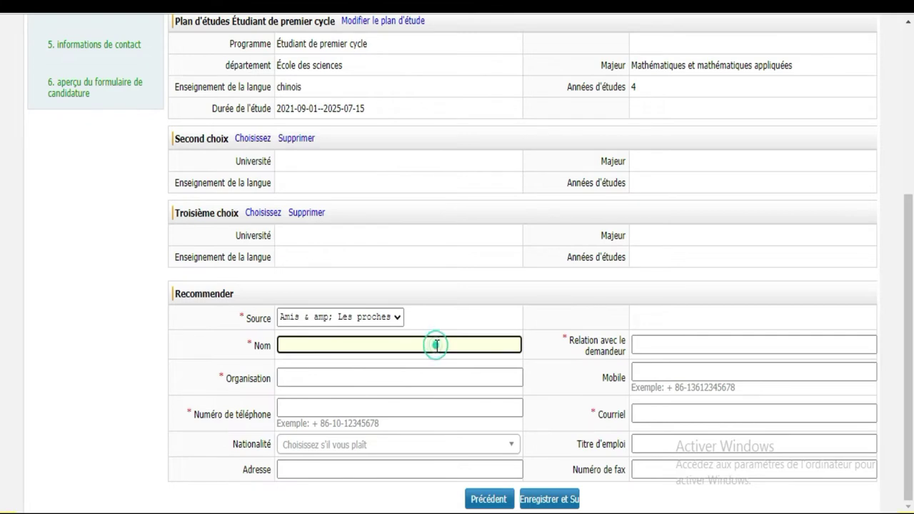
type("HGUOL")
Step: Keep friends and relatives as the source and enter UFHB as the organisation
left_click(341, 375)
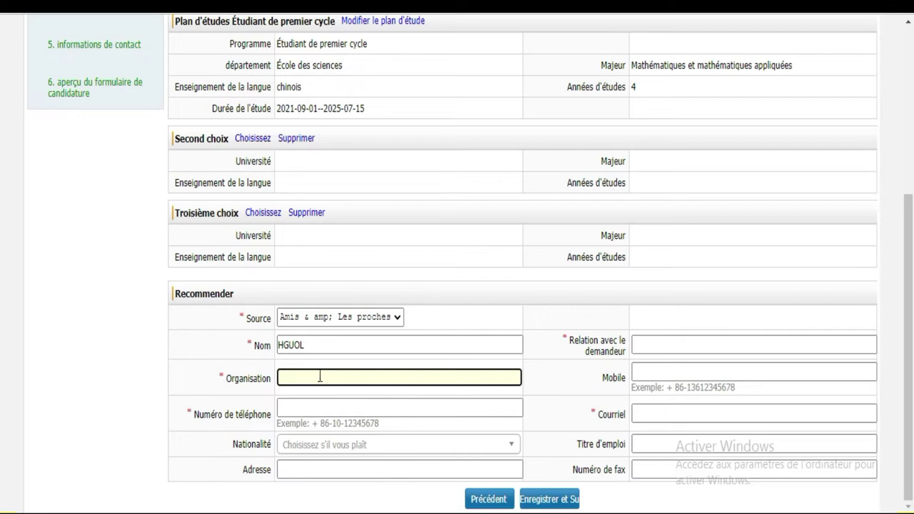
left_click(314, 377)
left_click(321, 377)
left_click(394, 320)
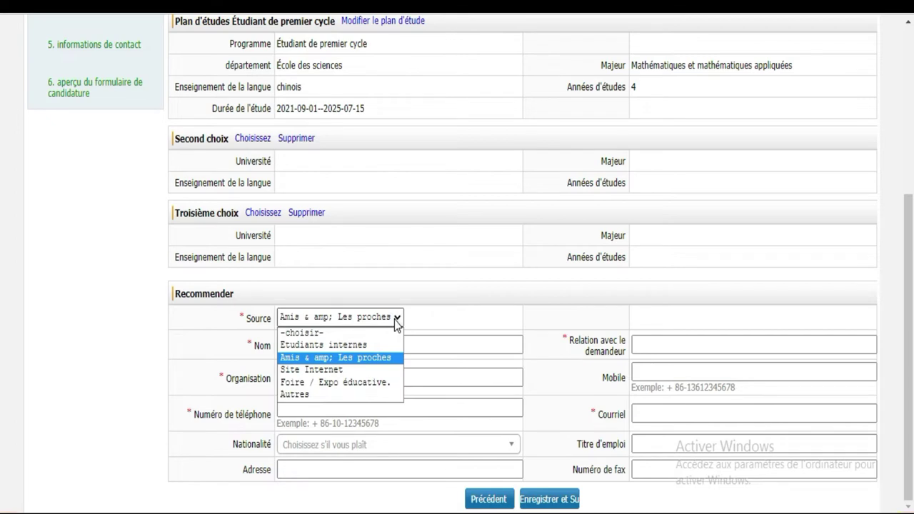
left_click(394, 320)
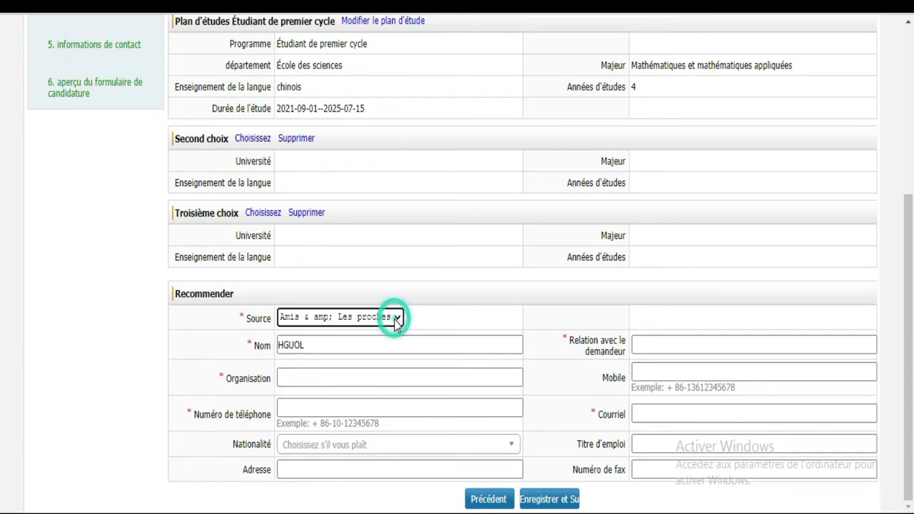
left_click(327, 370)
left_click(322, 377)
type("U")
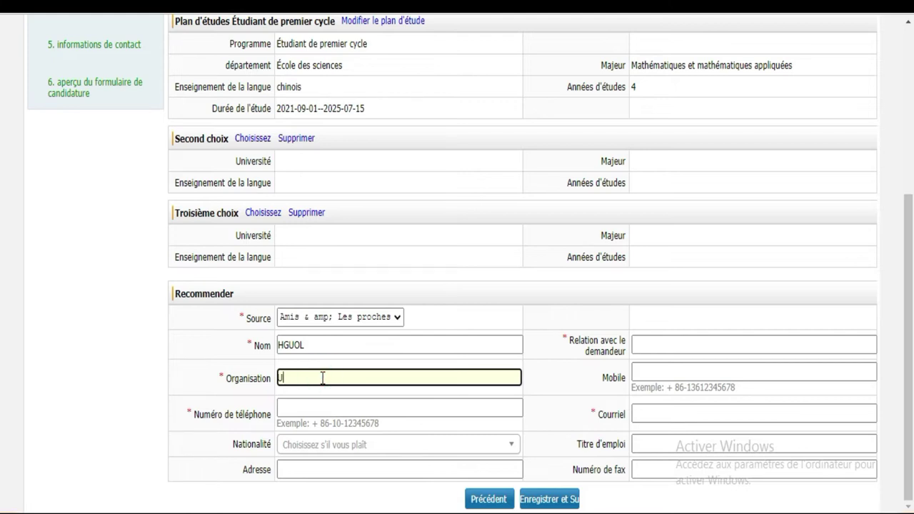
type("FHB")
Step: Enter the recommender's telephone number and correct its spacing
left_click(312, 408)
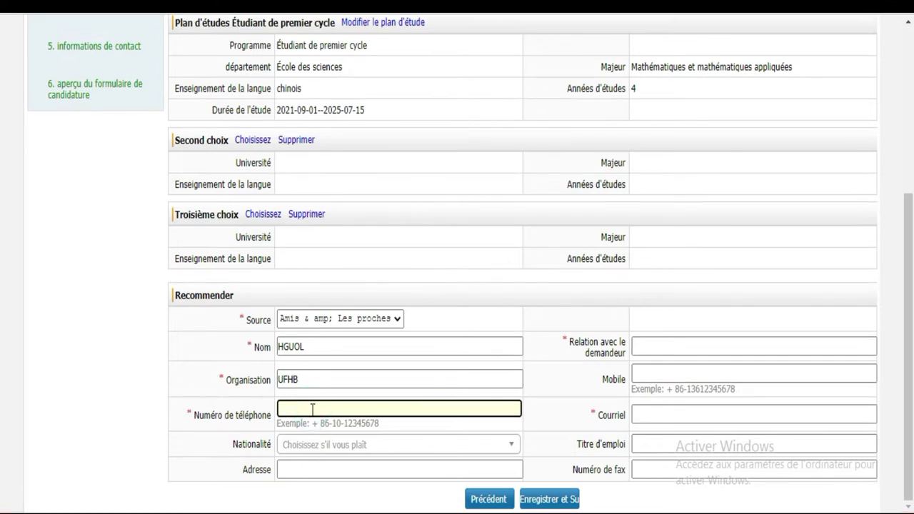
type("+ 225 14 4569")
left_click(312, 409)
Step: Set the recommender's nationality to Ivoirien by searching 'IV' in the Nationalité list
left_click(361, 445)
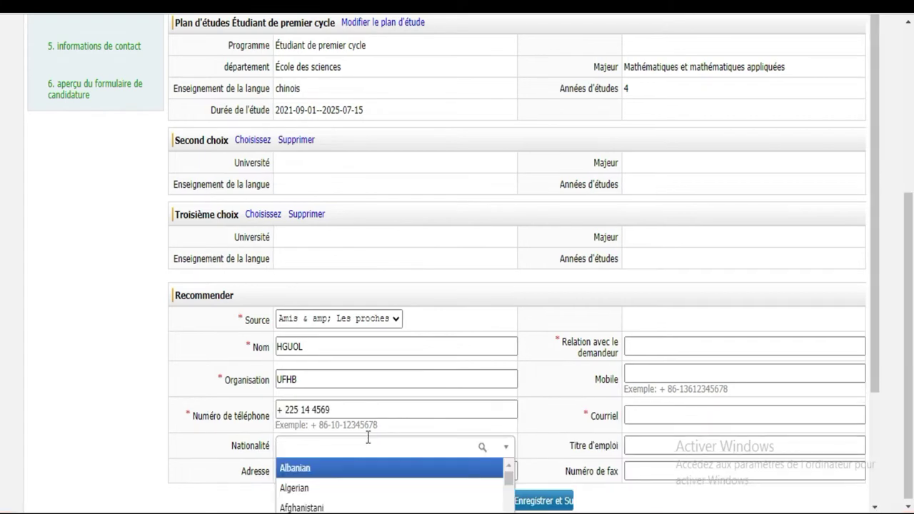
type("CO")
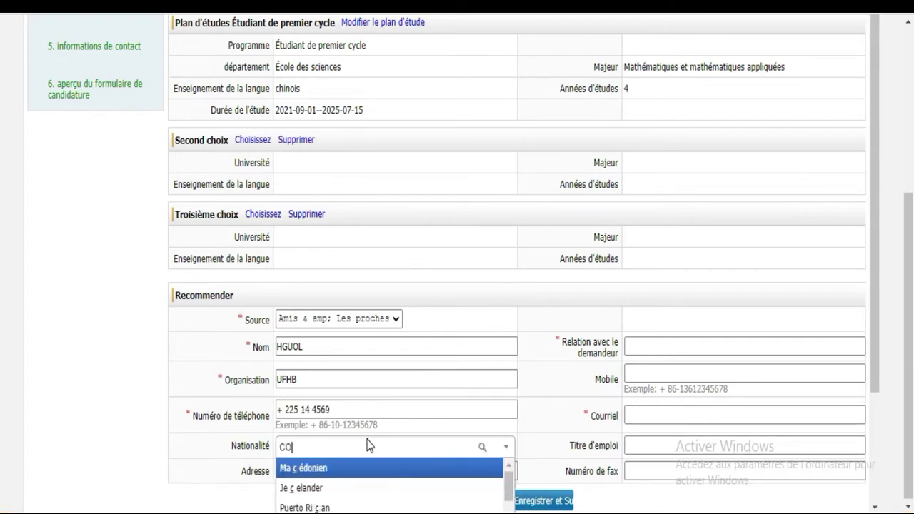
type("TE")
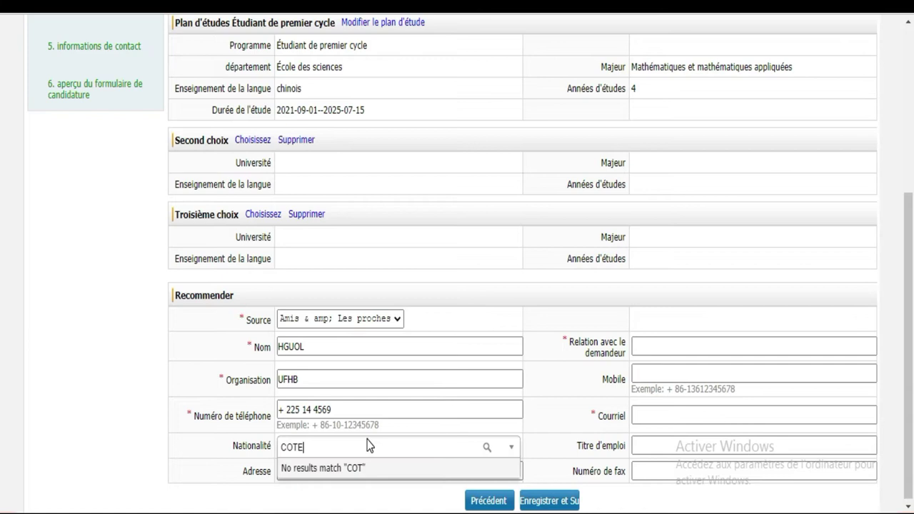
key("BackSpace")
key("BackSpace")
key("BackSpace")
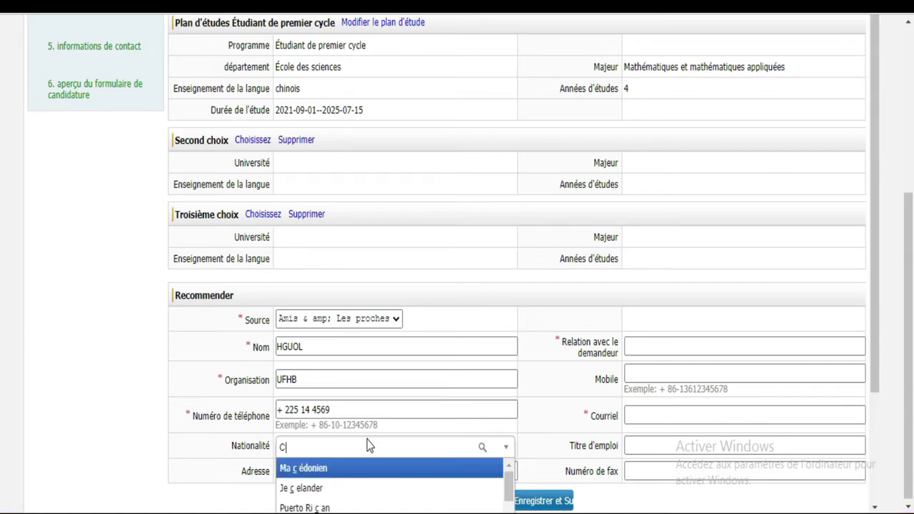
key("BackSpace")
type("IV")
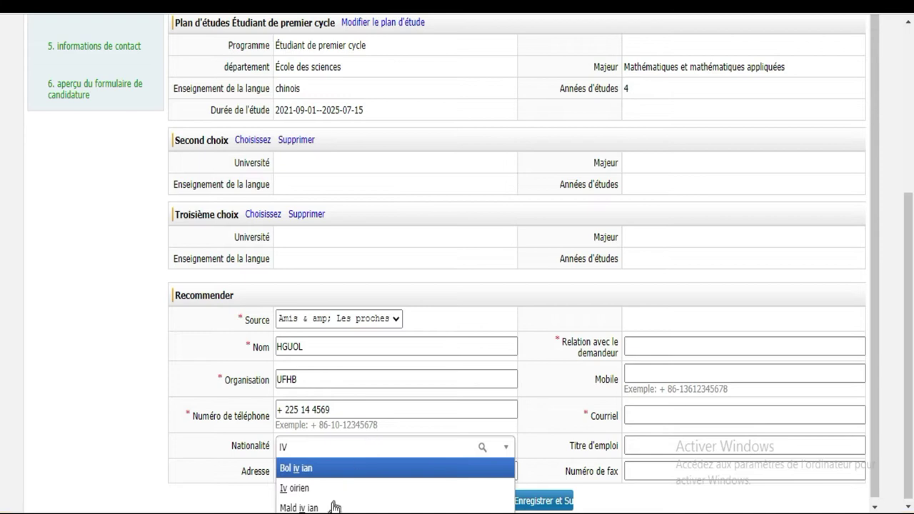
left_click(307, 491)
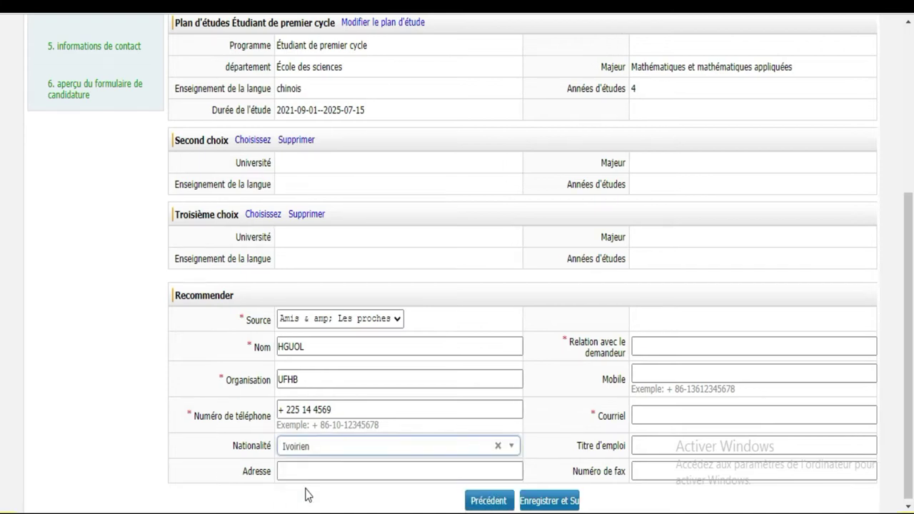
Step: Enter 'UN ami' as the relation to the applicant
left_click(658, 342)
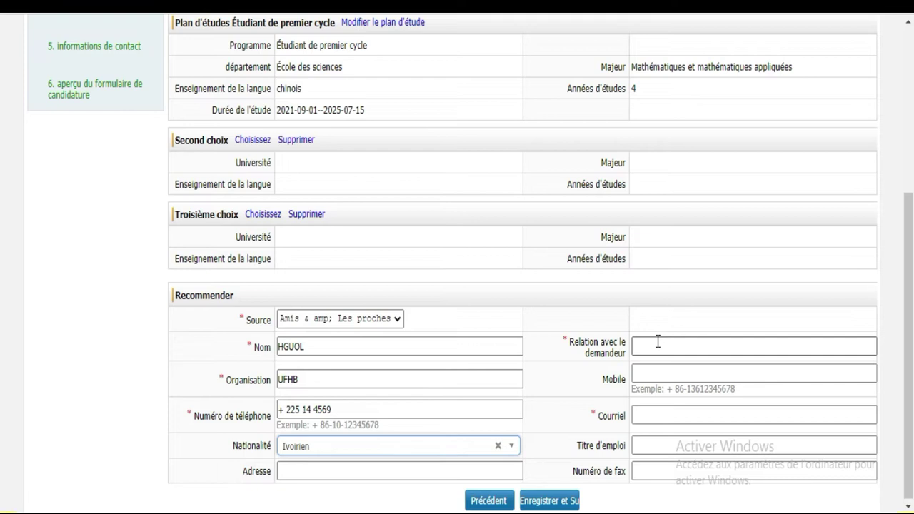
left_click(658, 342)
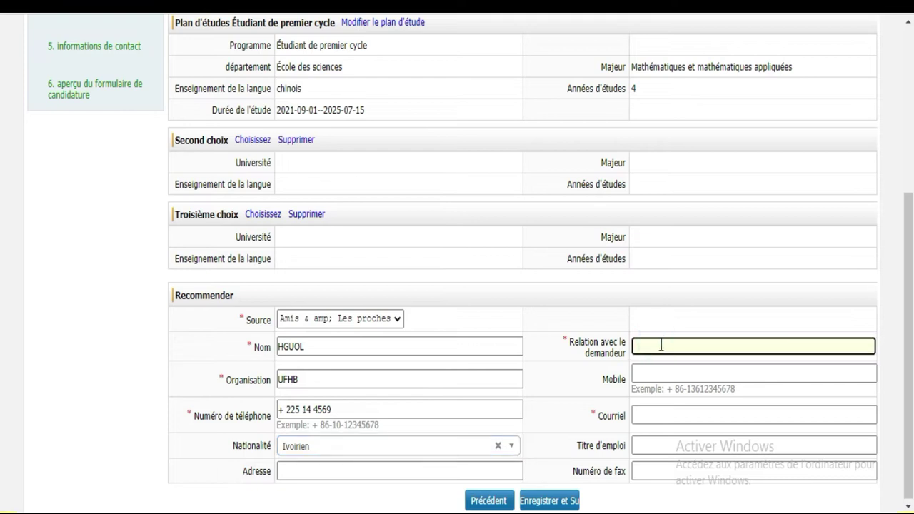
left_click(660, 345)
left_click(677, 345)
type("UN ami")
Step: Enter the recommender's mobile number
left_click(671, 367)
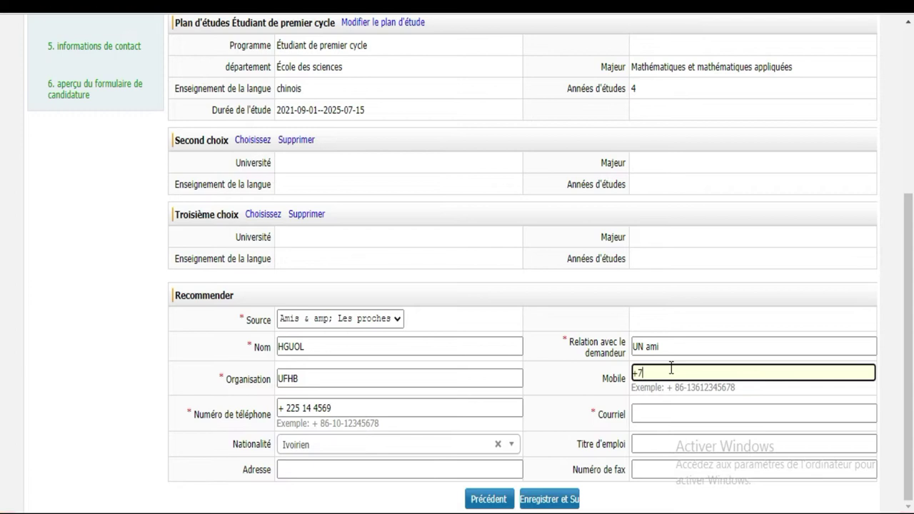
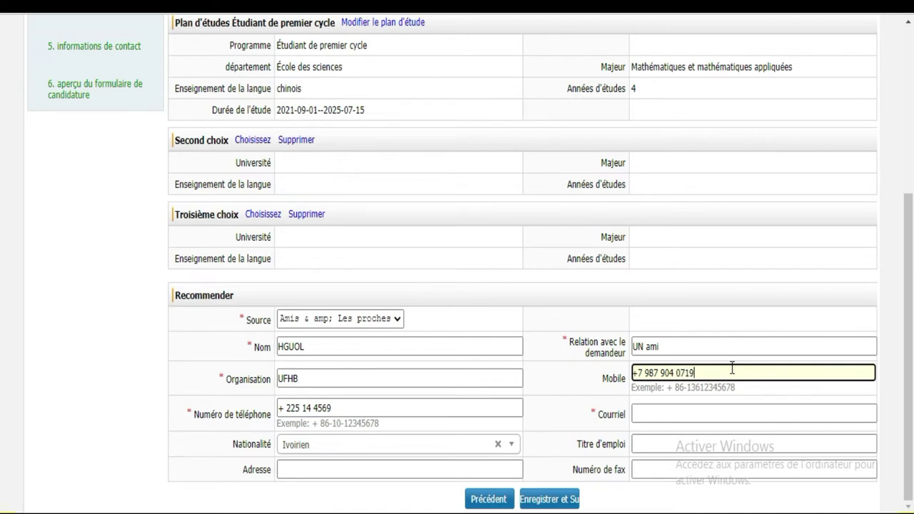
left_click(656, 414)
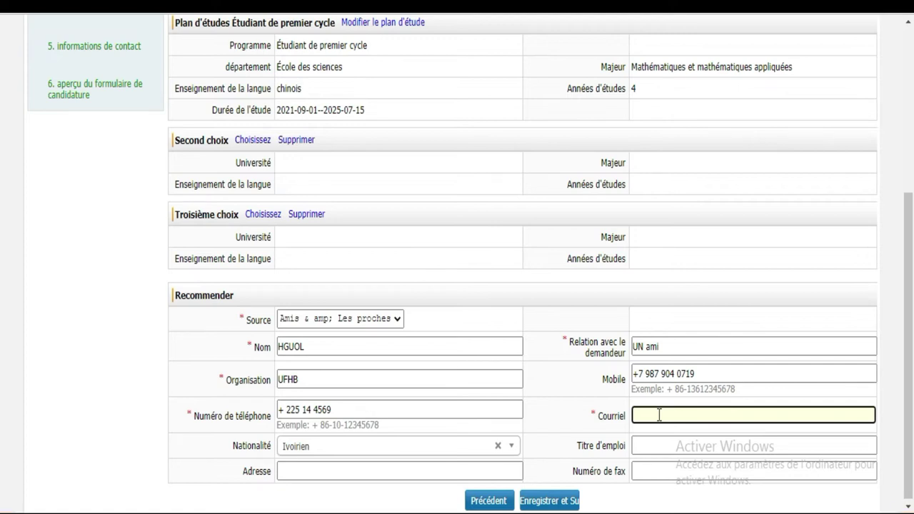
Step: Enter the recommender's Gmail e-mail address, fixing a mistyped character
left_click(659, 414)
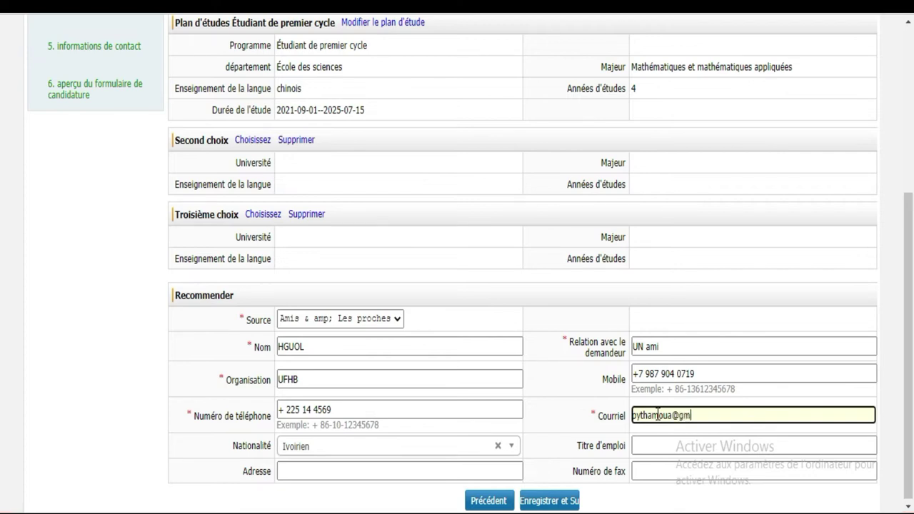
Step: Enter the recommender's postal address and try saving the step
left_click(413, 471)
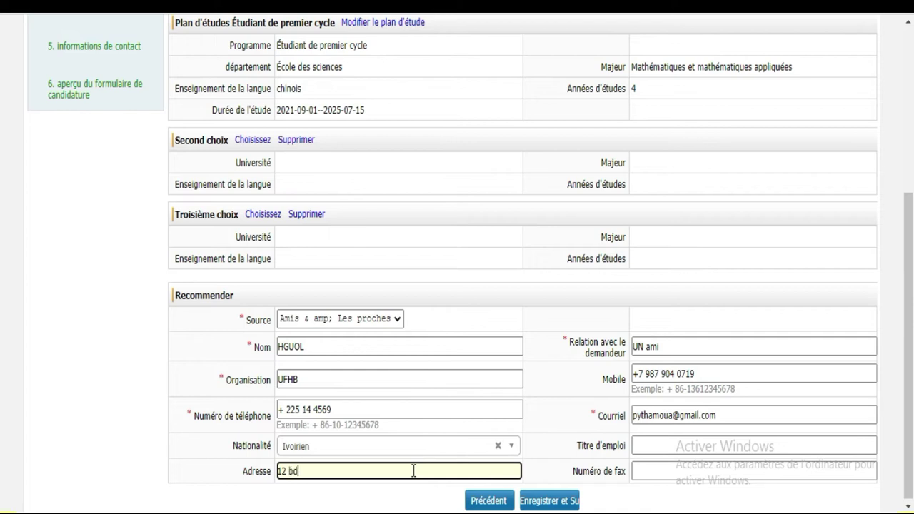
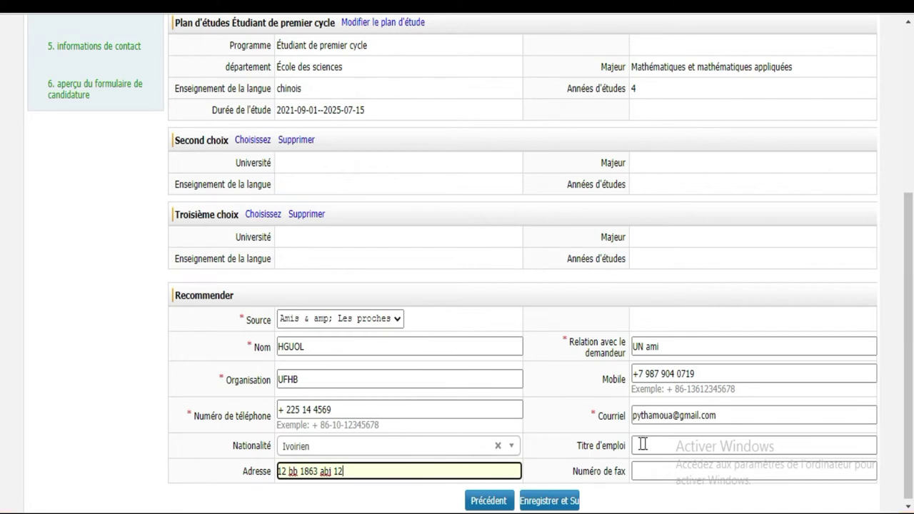
left_click(651, 444)
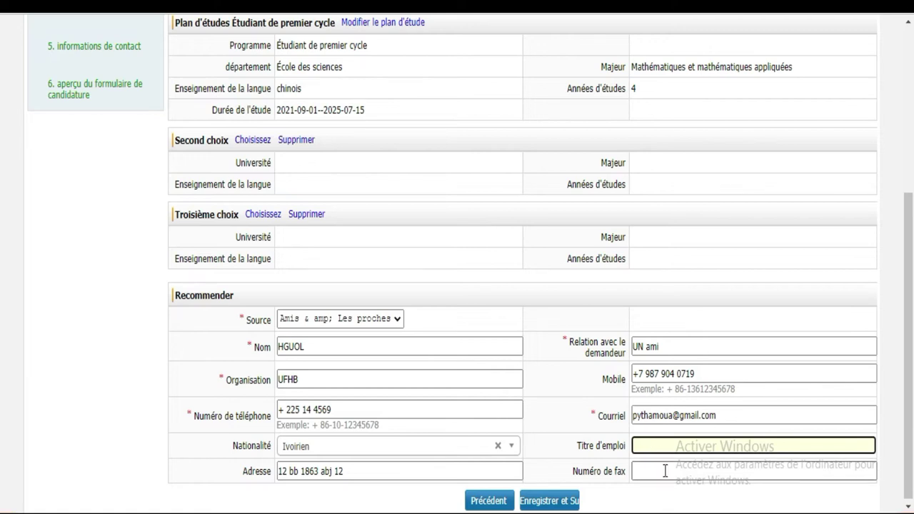
scroll(3, 285, "down", 1)
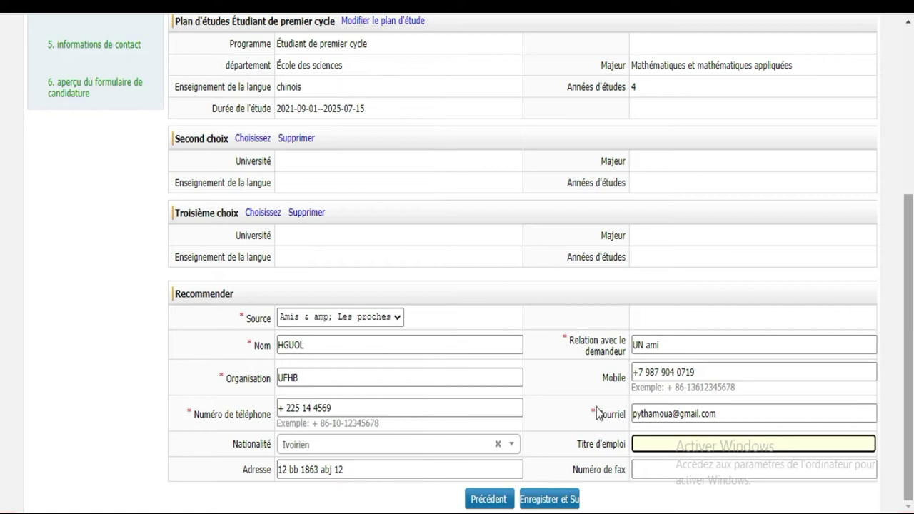
left_click(561, 502)
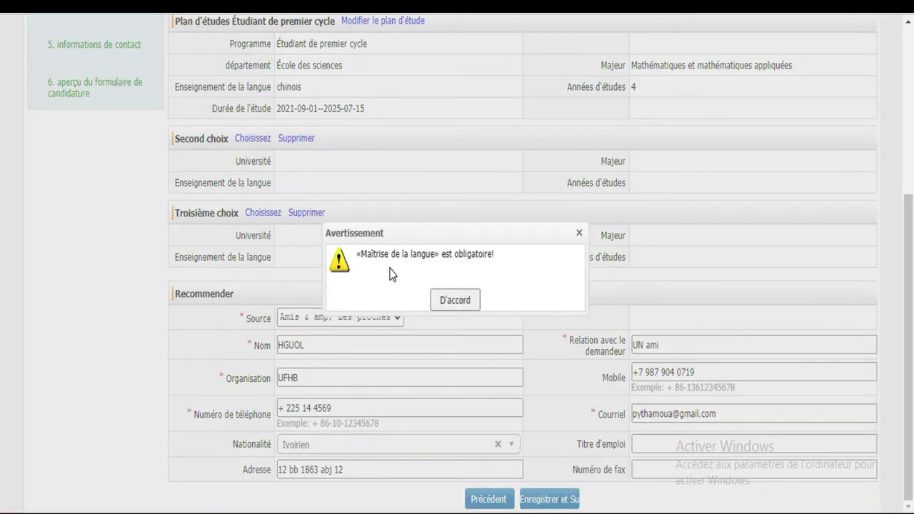
Step: Set Maîtrise de la langue to Rien, then save the study plan with Enregistrer et Suivant
left_click(462, 300)
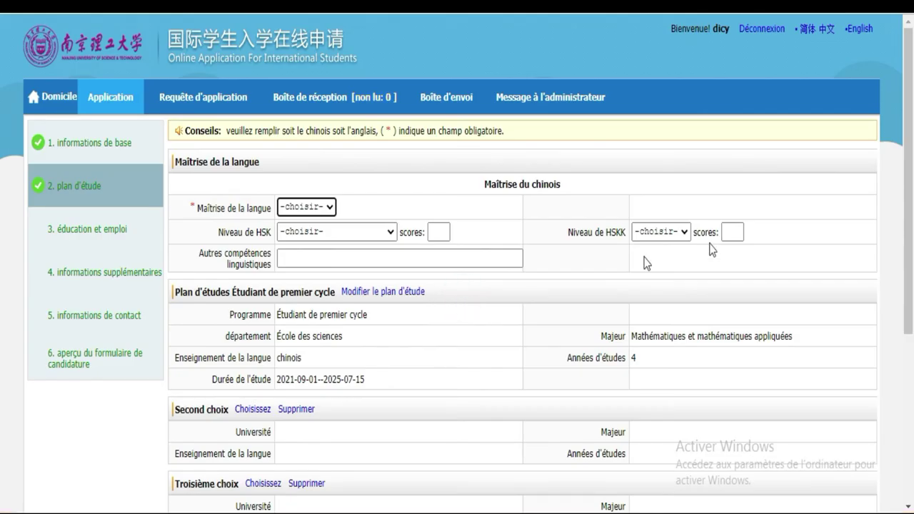
scroll(1, 86, "down", 3)
left_click(304, 213)
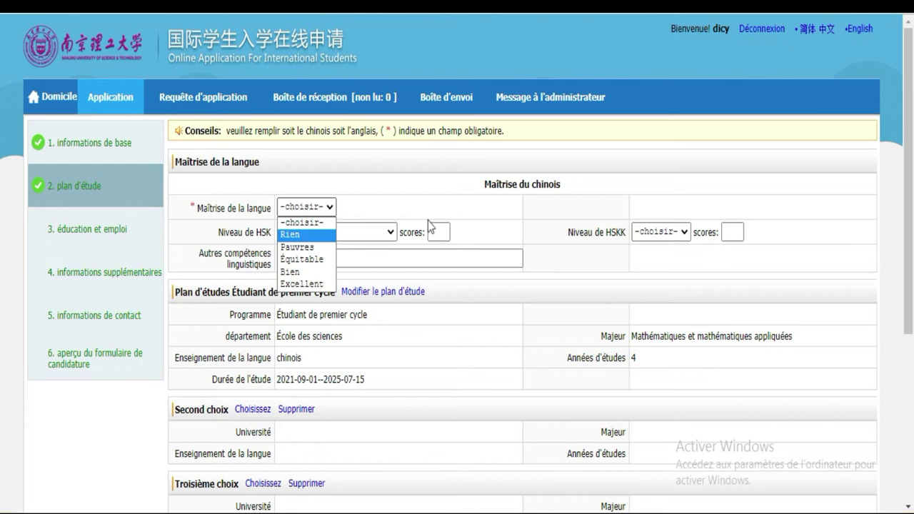
left_click(291, 235)
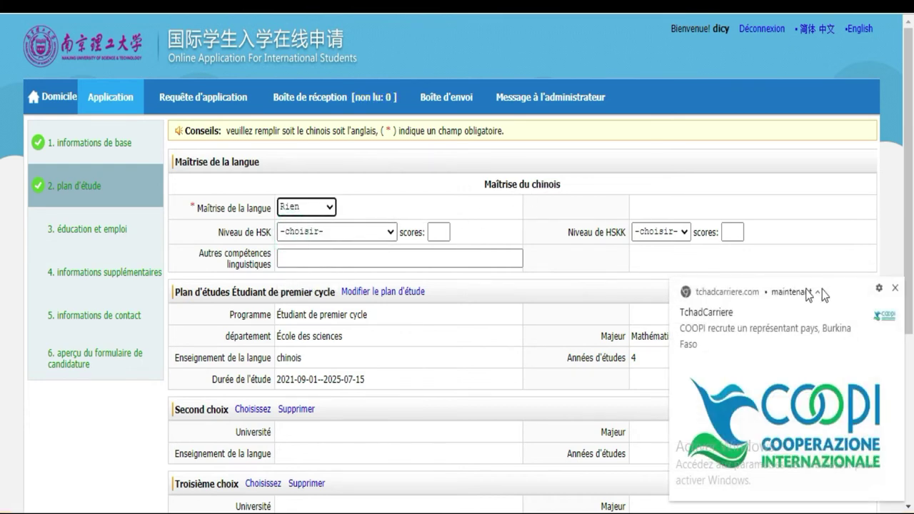
left_click(894, 289)
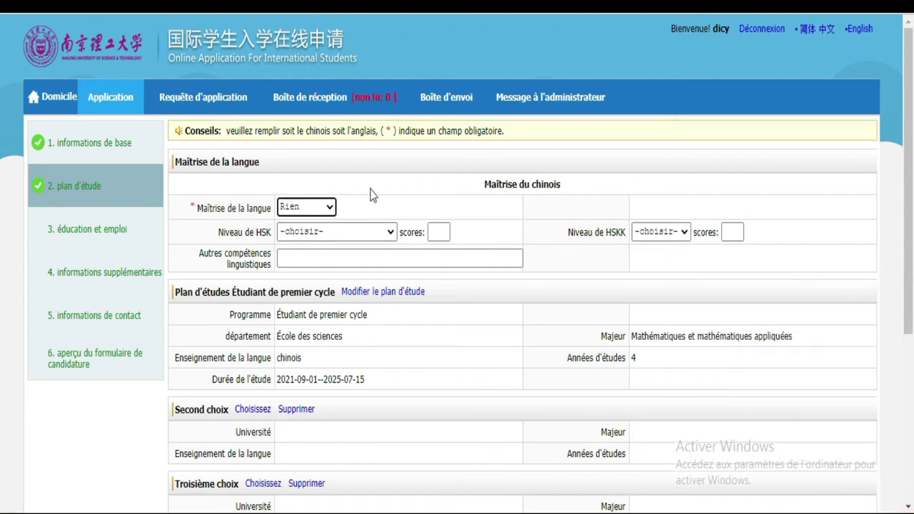
scroll(3, 125, "down", 4)
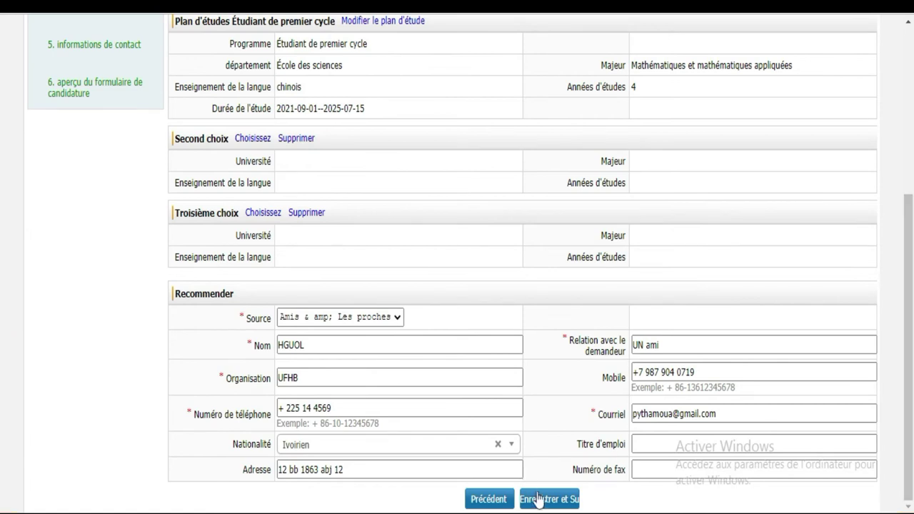
left_click(541, 501)
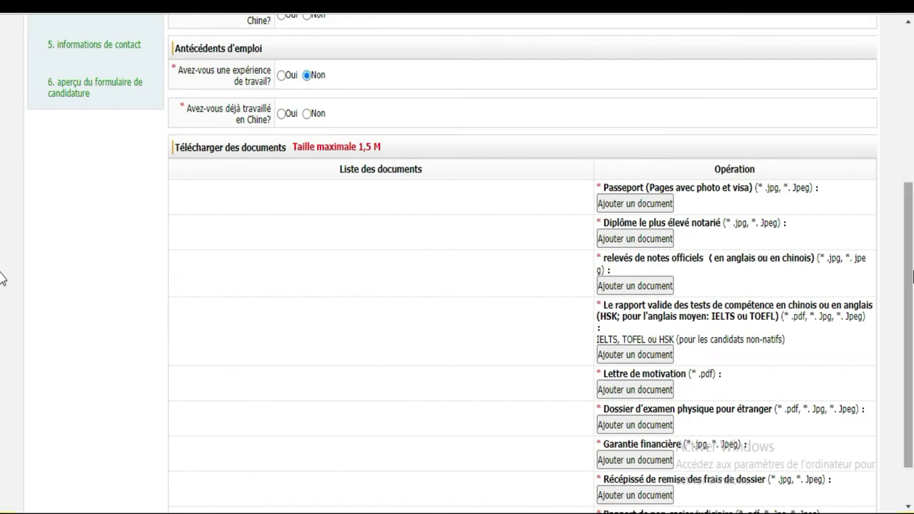
Step: Scroll back up to the Educational Background section
scroll(1, 276, "up", 3)
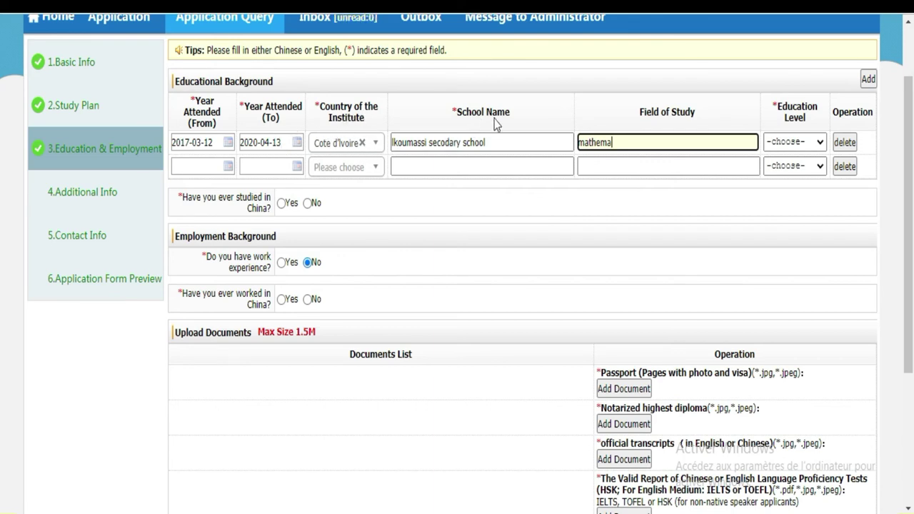
Step: Insert the missing 'n' in the school name and complete the field of study as 'mathematics science'
left_click(444, 142)
type("n")
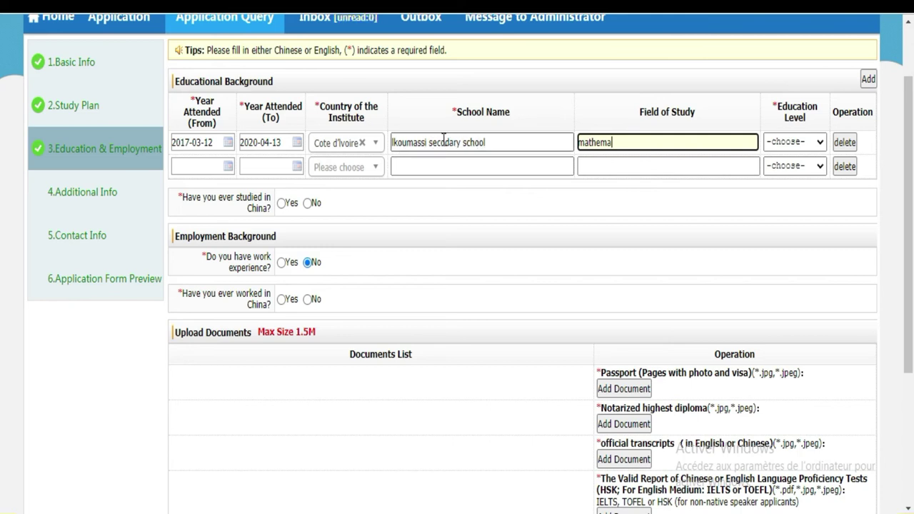
left_click(443, 142)
left_click(444, 142)
type("n")
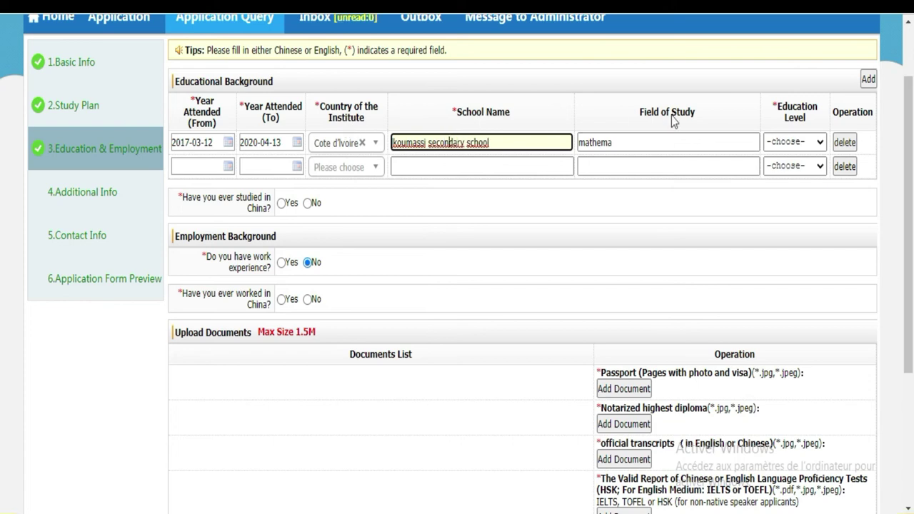
left_click(628, 141)
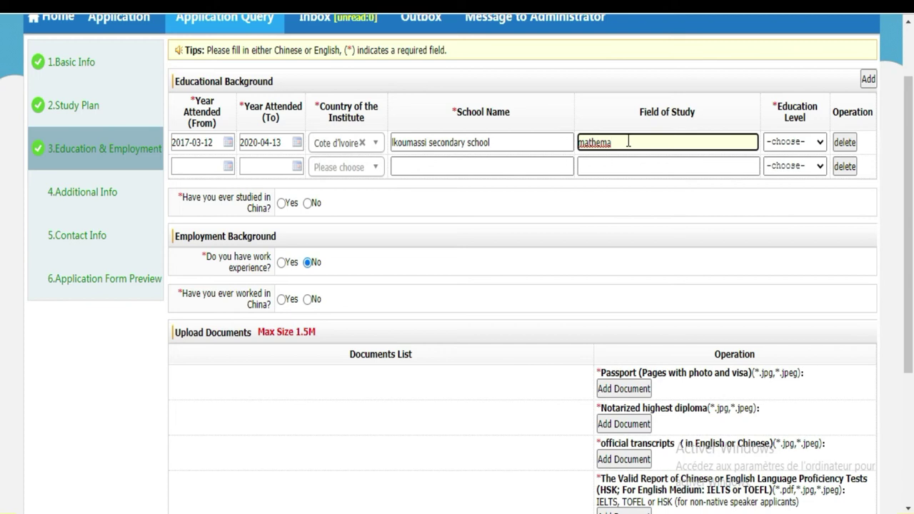
type("tics science")
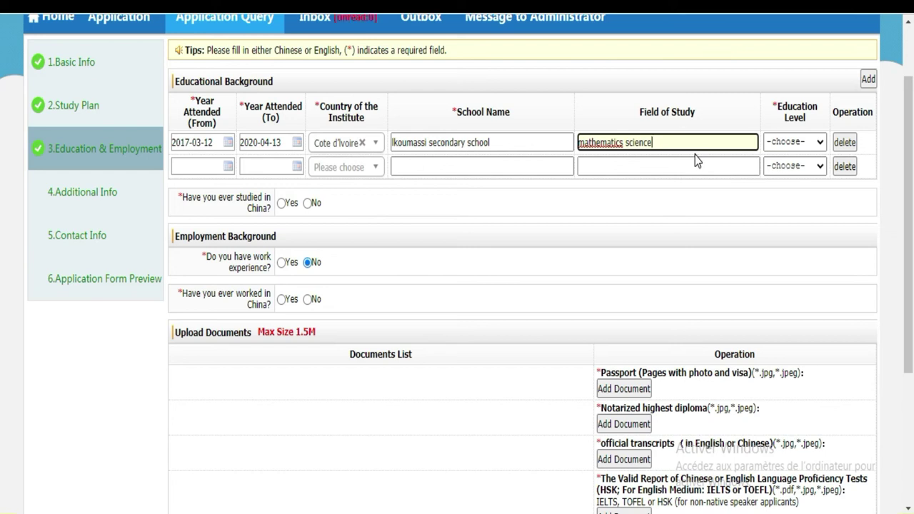
Step: Set the first school's education level to Vocational College
left_click(819, 143)
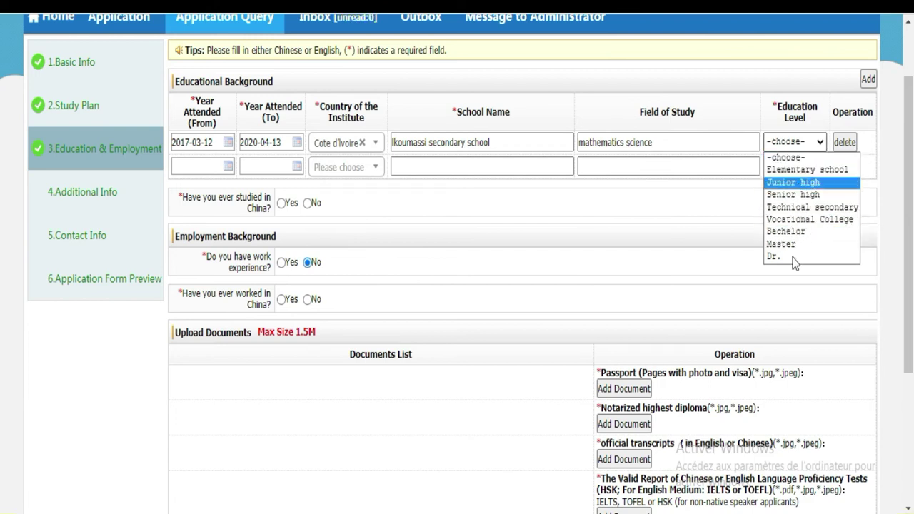
left_click(791, 209)
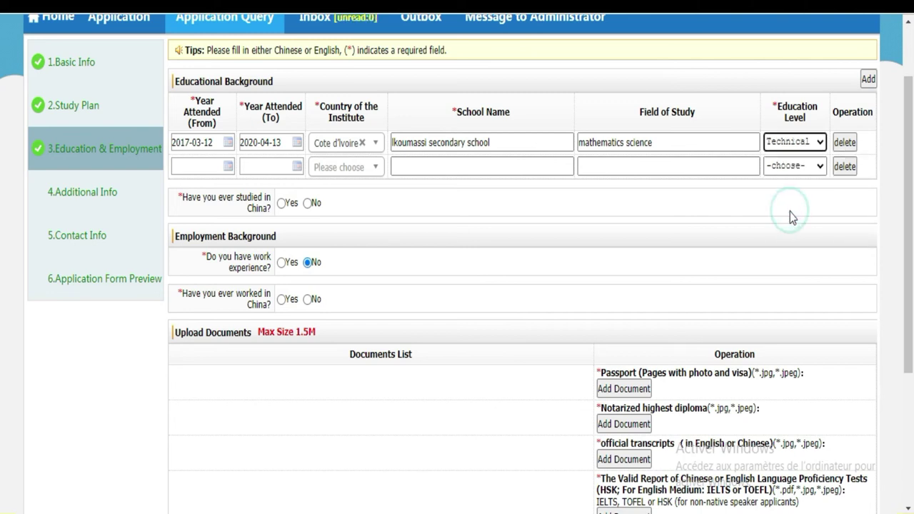
left_click(820, 142)
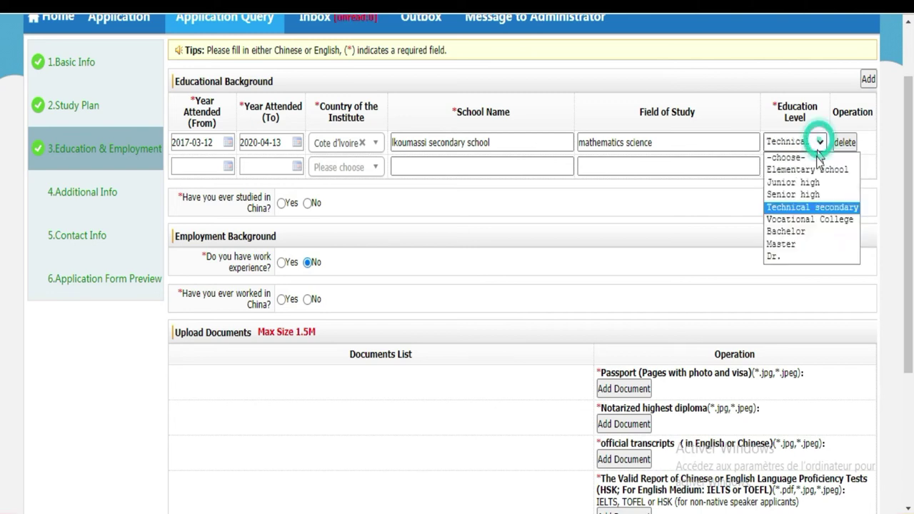
left_click(813, 220)
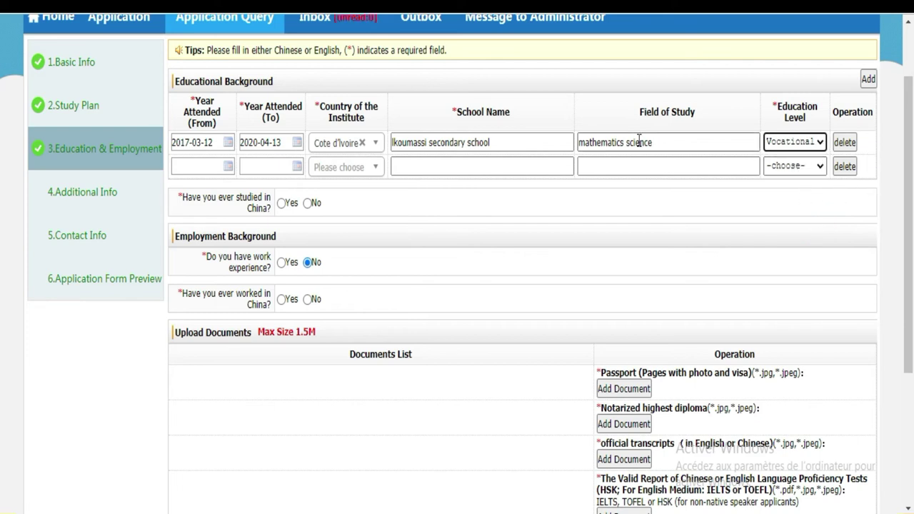
left_click(821, 143)
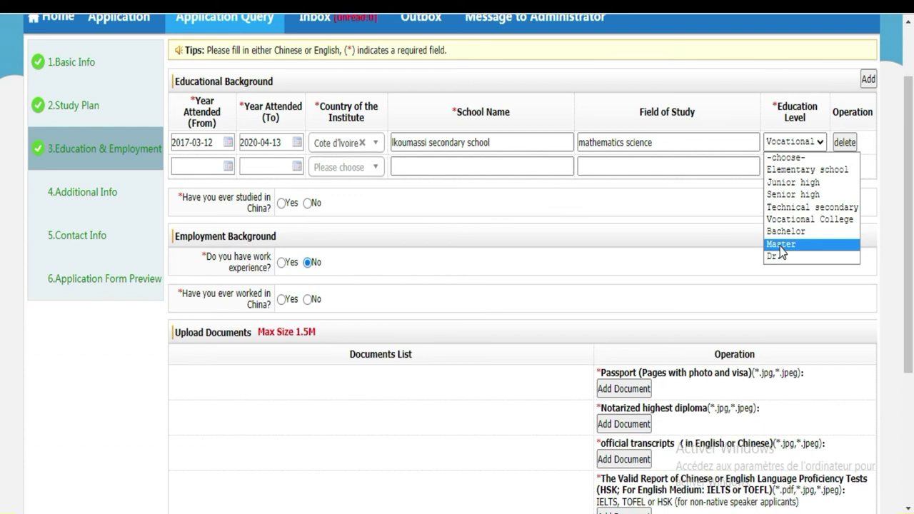
left_click(796, 143)
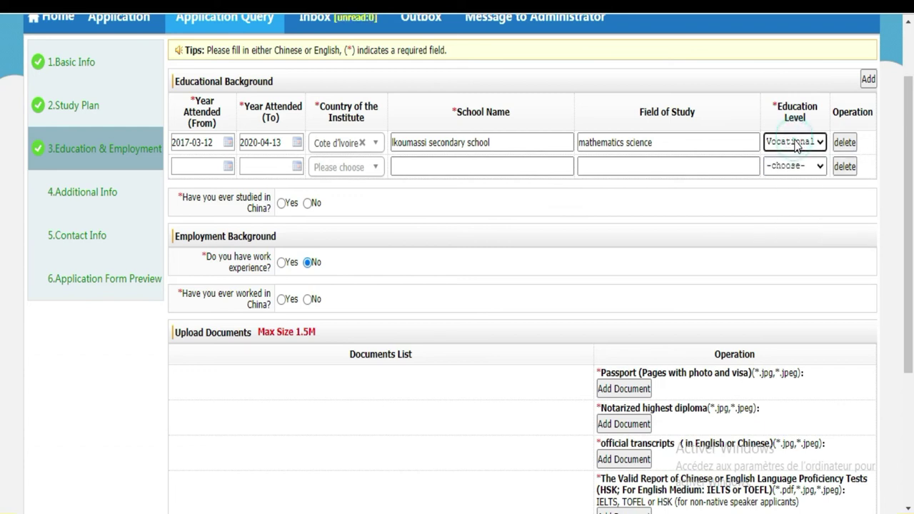
Step: Leave the second school's start date empty and answer No to studying and working in China
left_click(187, 167)
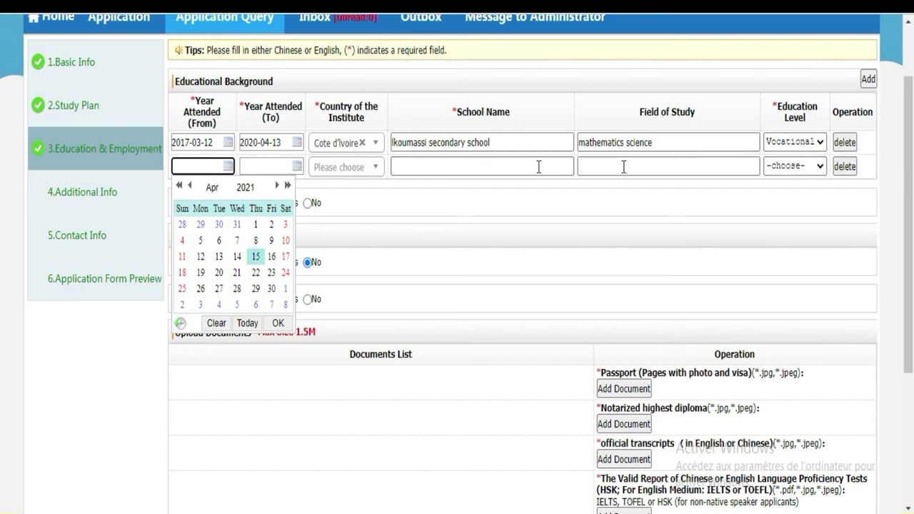
left_click(276, 429)
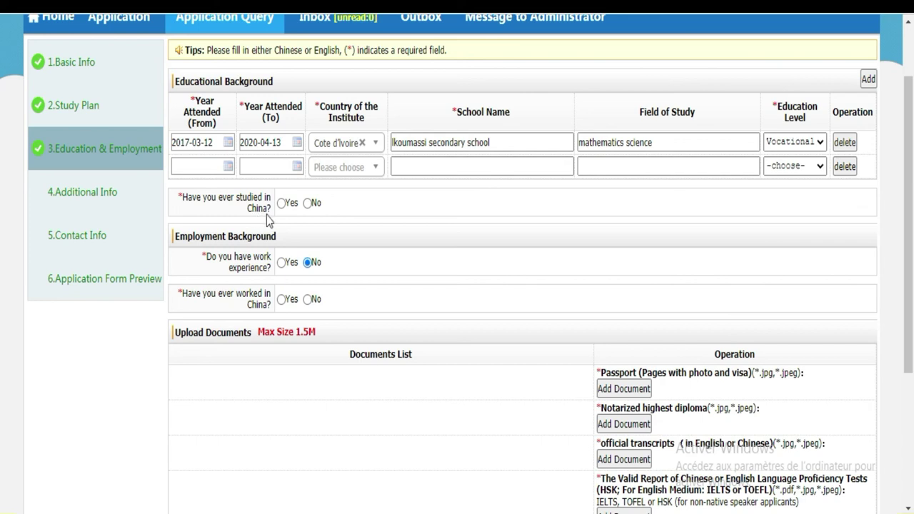
left_click(307, 204)
left_click(308, 300)
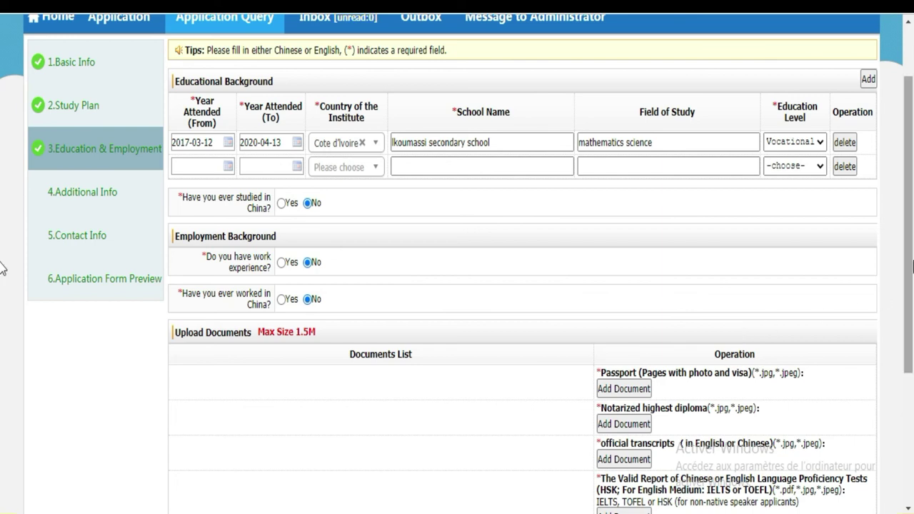
scroll(2, 300, "down", 2)
scroll(2, 350, "down", 1)
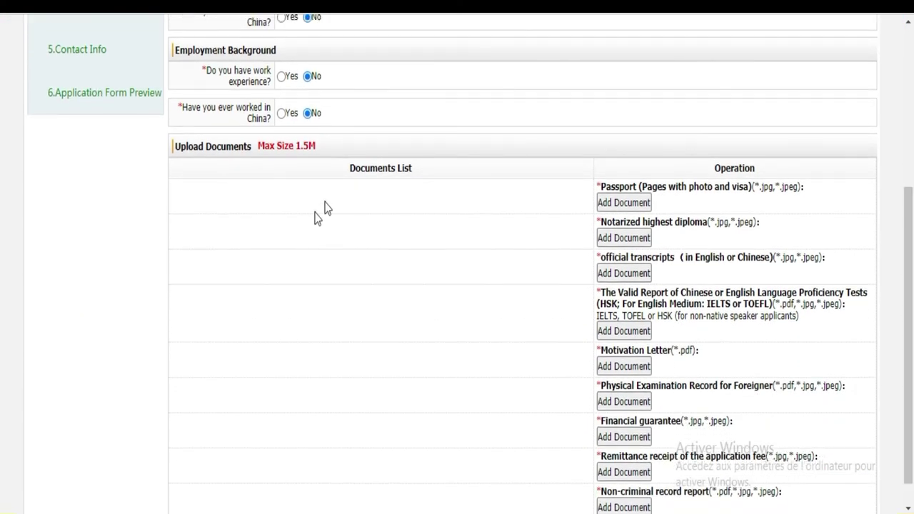
left_click_drag(320, 143, 178, 146)
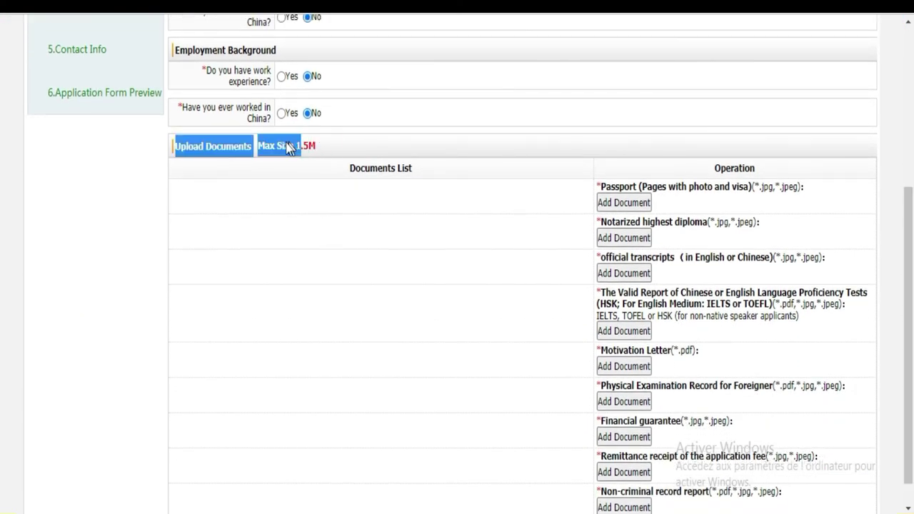
left_click(331, 146)
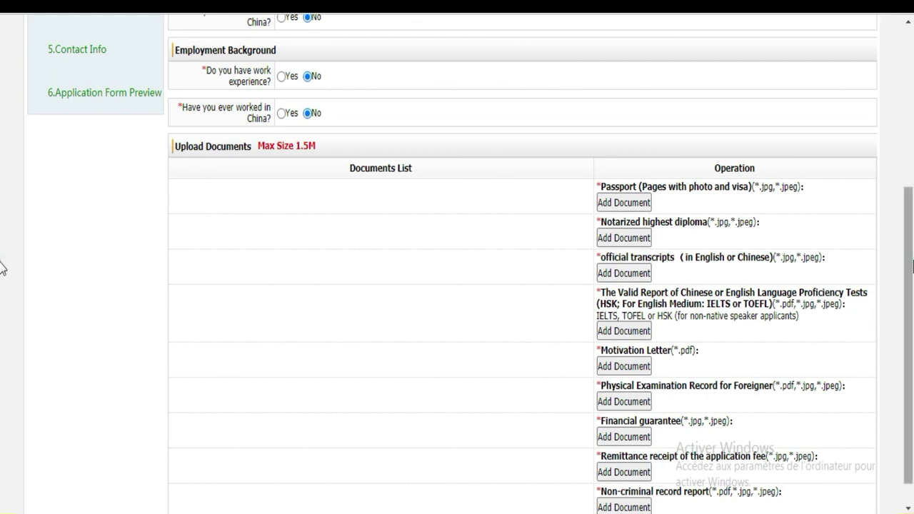
scroll(908, 265, "down", 1)
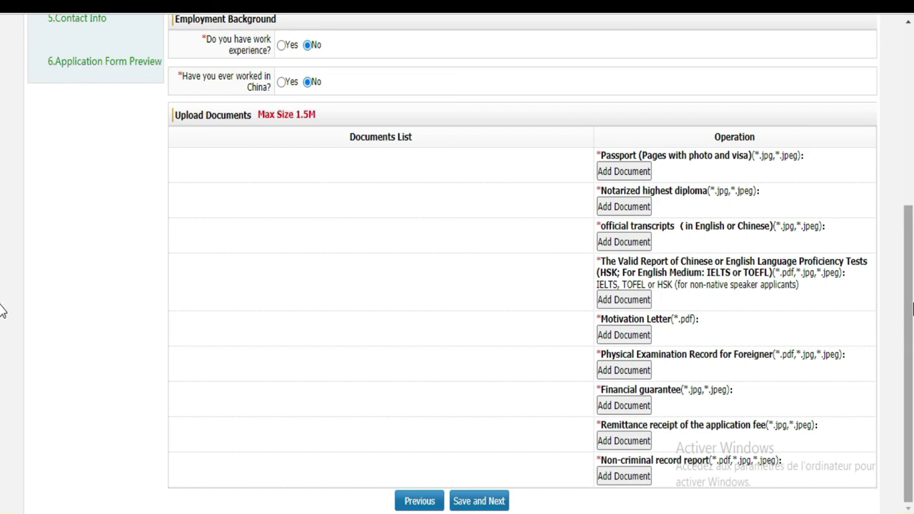
scroll(2, 308, "up", 1)
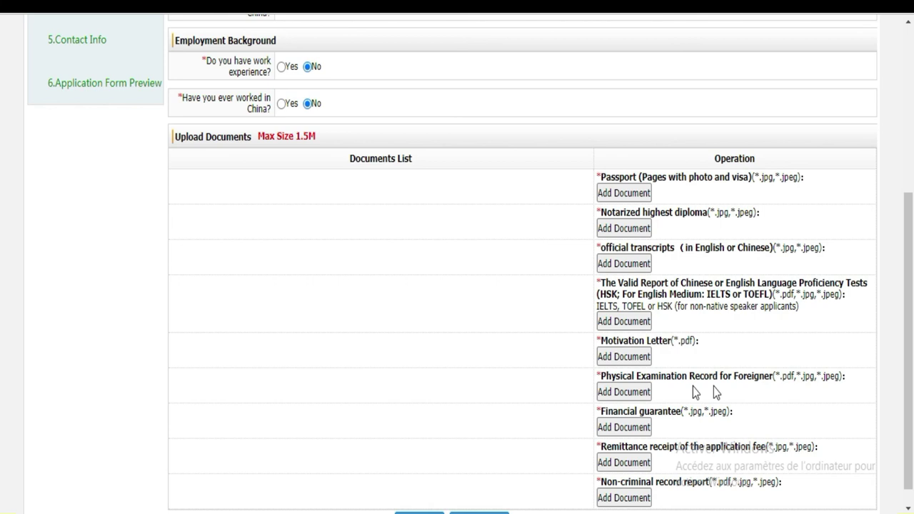
scroll(2, 308, "down", 1)
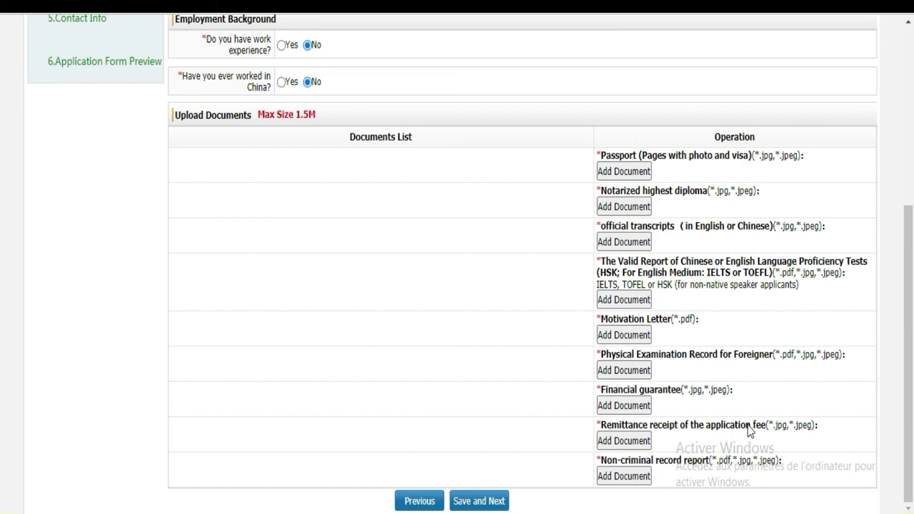
left_click(770, 13)
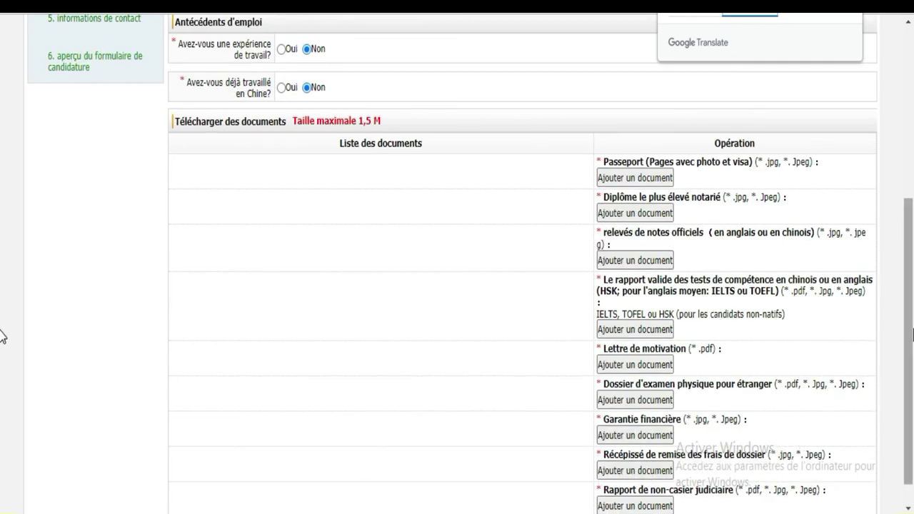
Step: Scroll the French-translated page to the Upload Documents list of nine required documents
scroll(4, 378, "down", 1)
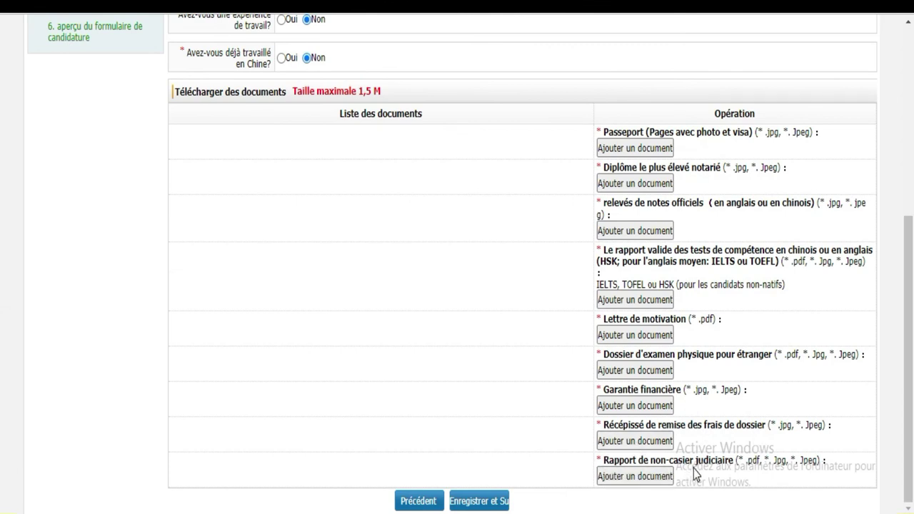
scroll(2, 348, "up", 1)
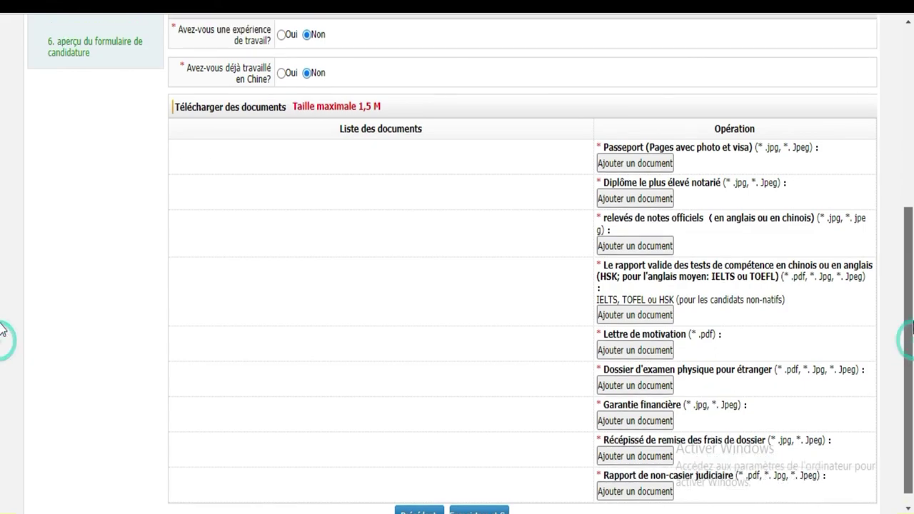
scroll(904, 383, "down", 1)
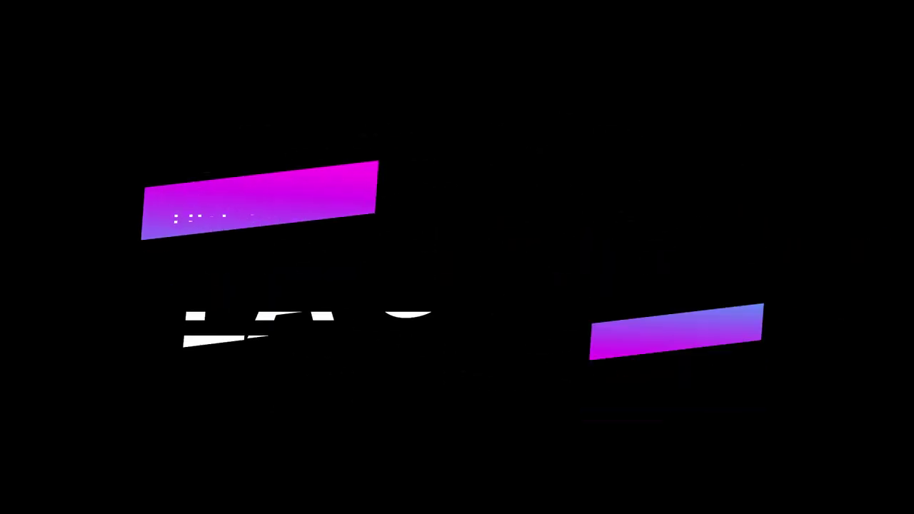